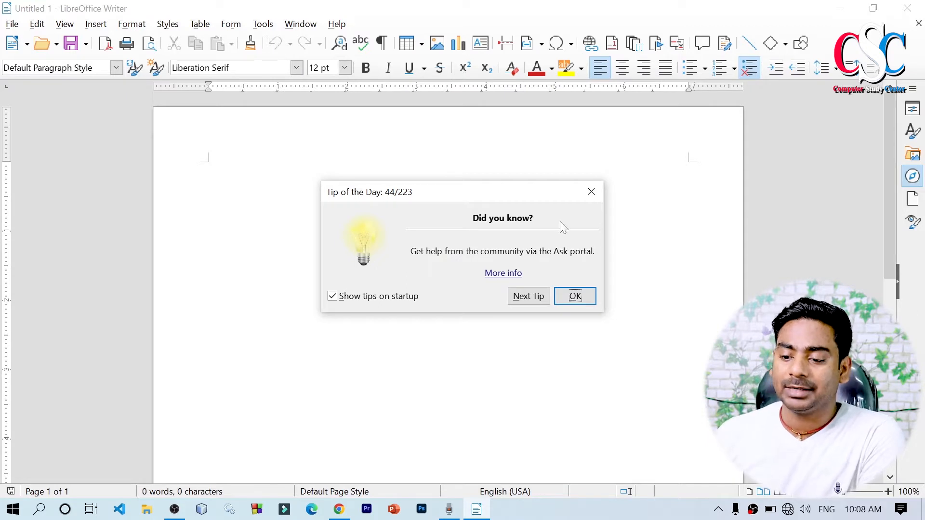
# Dismiss the startup tip and write "CSC IT CLASS" on the first line of the blank document.
pyautogui.click(591, 193)
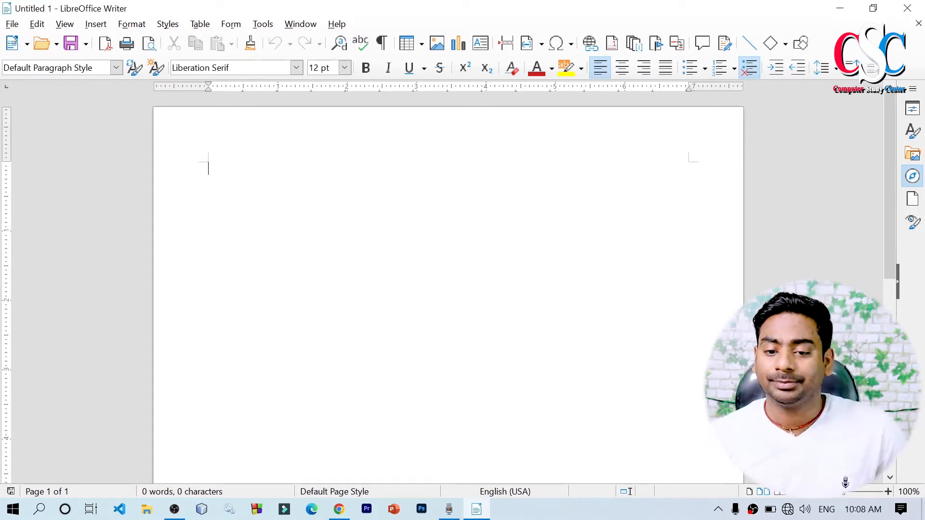
pyautogui.click(131, 24)
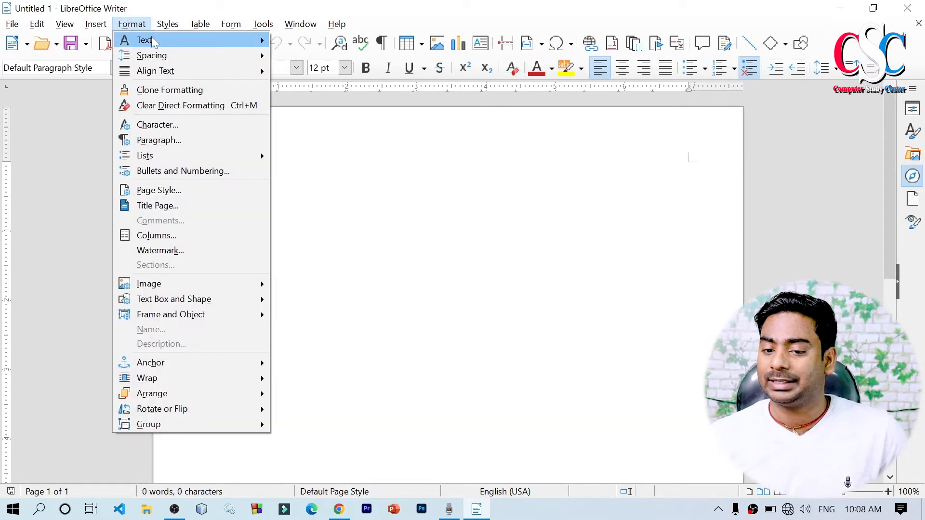
pyautogui.moveTo(151, 41)
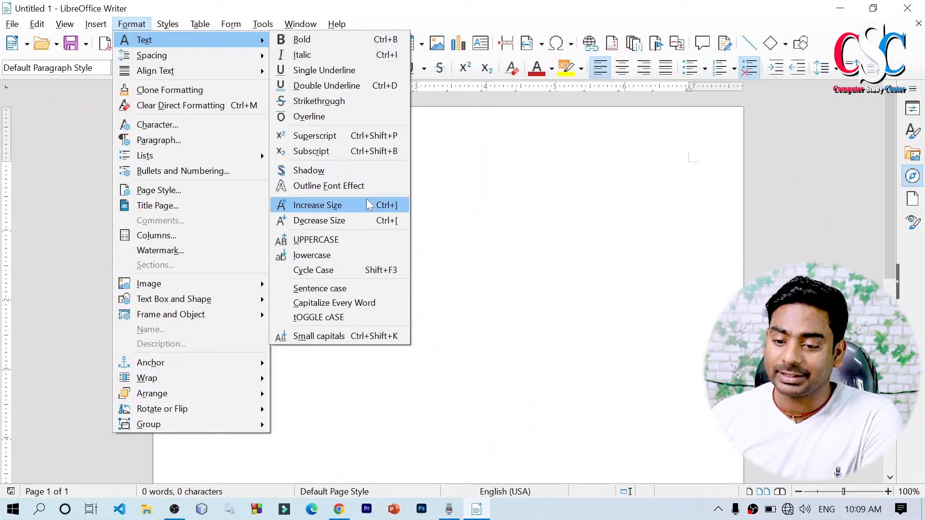
pyautogui.click(491, 179)
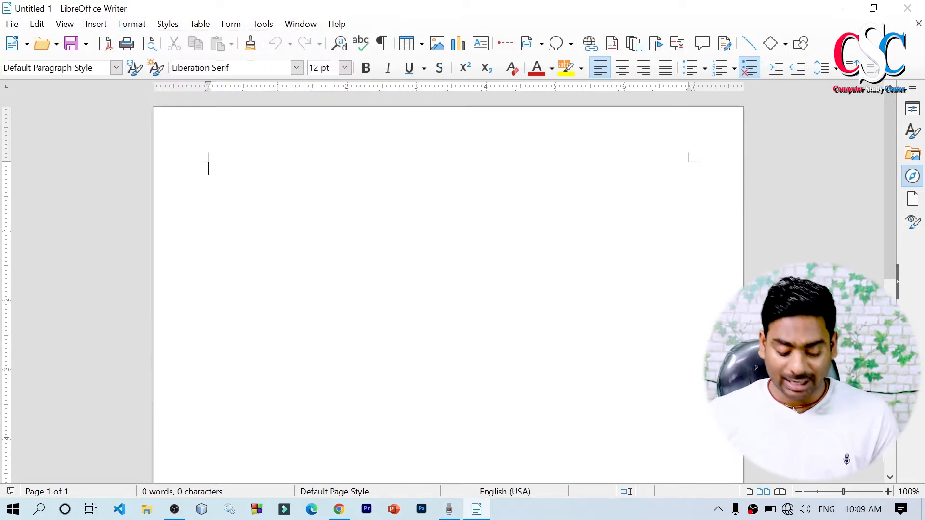
pyautogui.write('CSC IT CLASS')
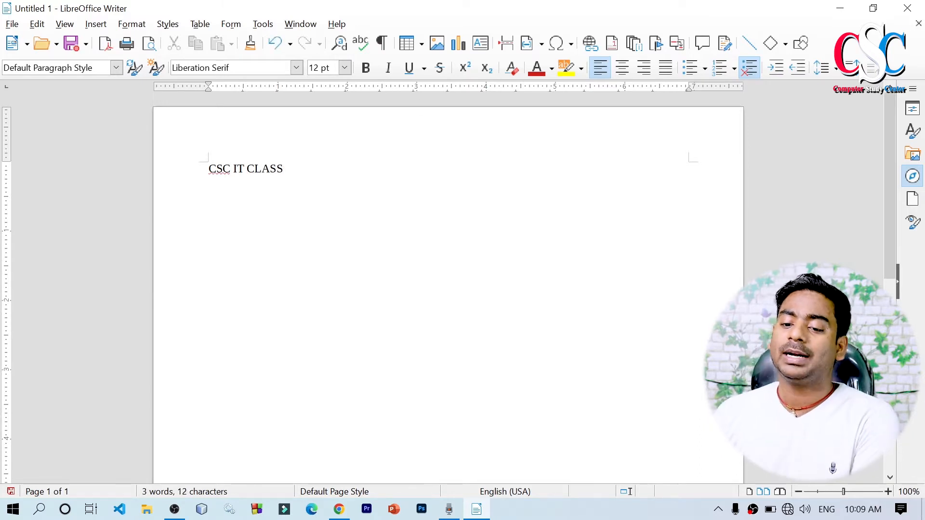
# Set the "CSC IT CLASS" text to 44 pt and align the line to the right.
pyautogui.moveTo(236, 169); pyautogui.dragTo(283, 169)
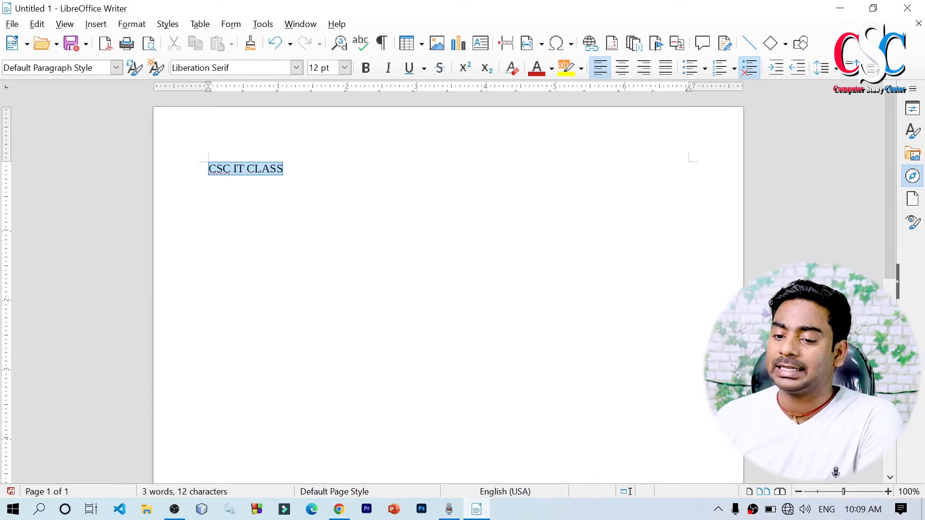
pyautogui.click(345, 68)
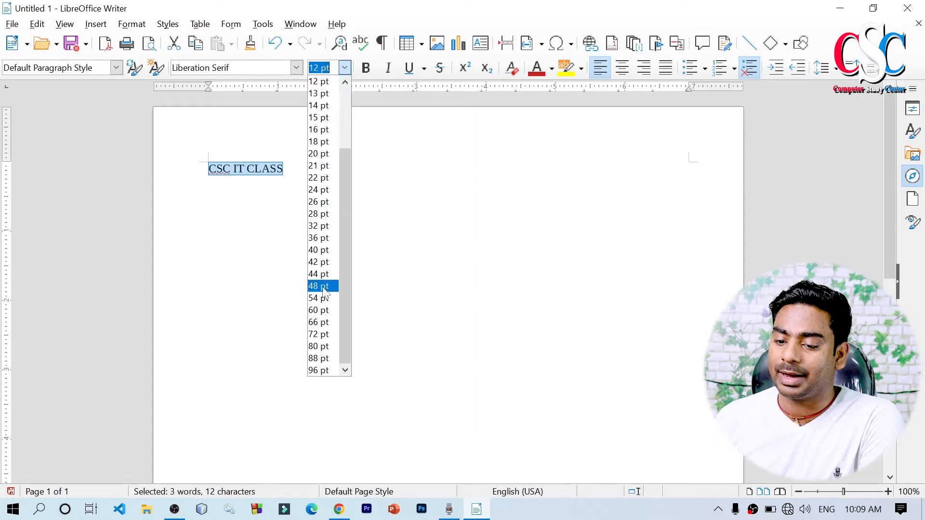
pyautogui.click(326, 275)
pyautogui.press('End')
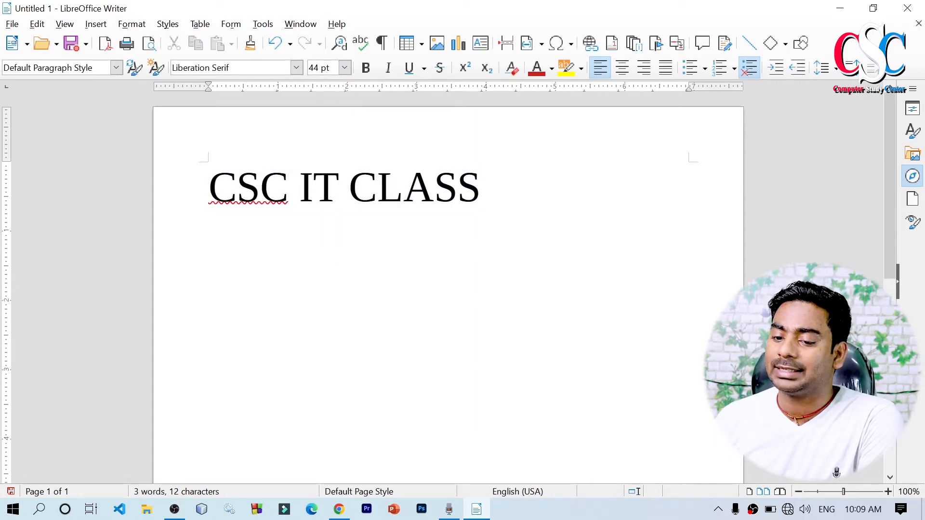
pyautogui.click(644, 68)
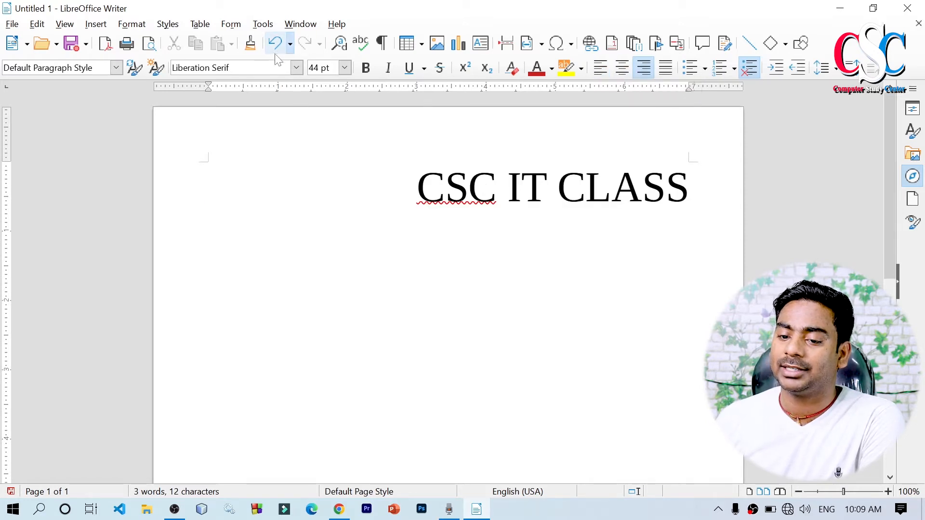
# Apply the Shadow text effect to the whole "CSC IT CLASS" line.
pyautogui.click(132, 24)
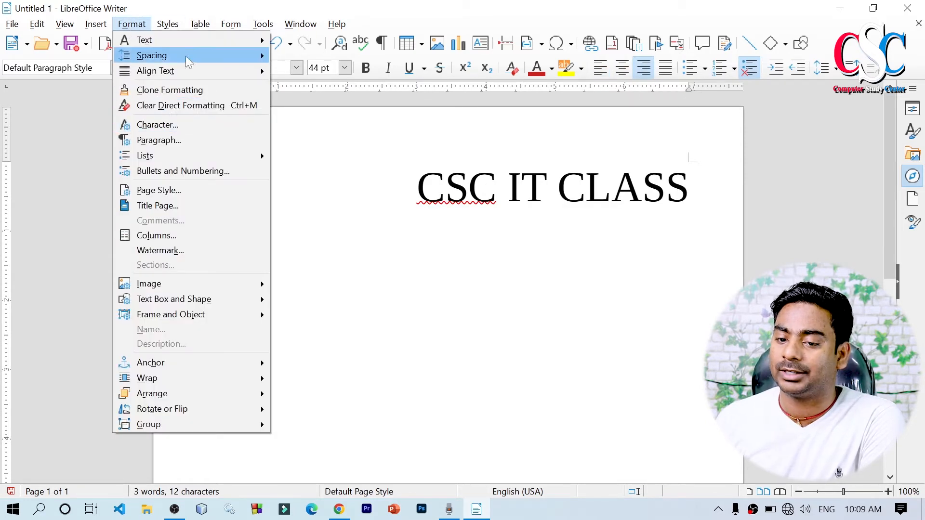
pyautogui.moveTo(195, 44)
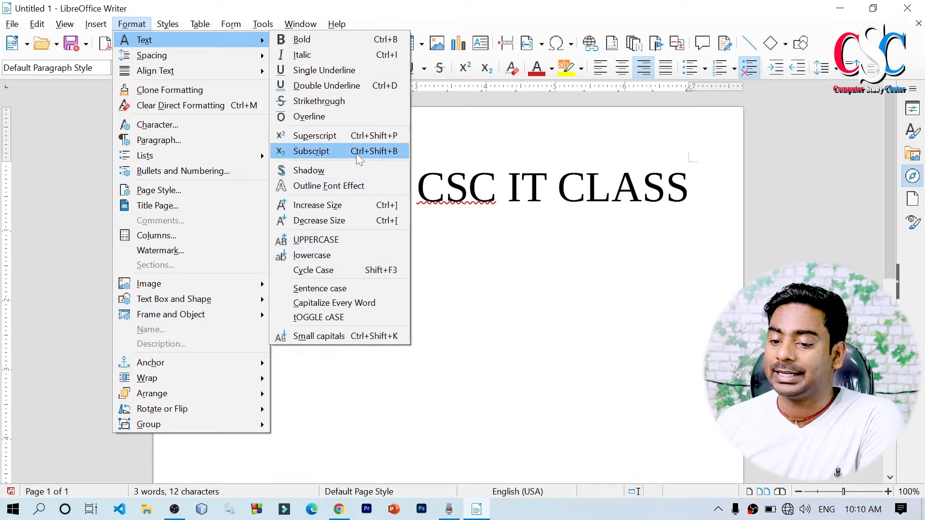
pyautogui.click(417, 187)
pyautogui.moveTo(417, 188); pyautogui.dragTo(666, 188)
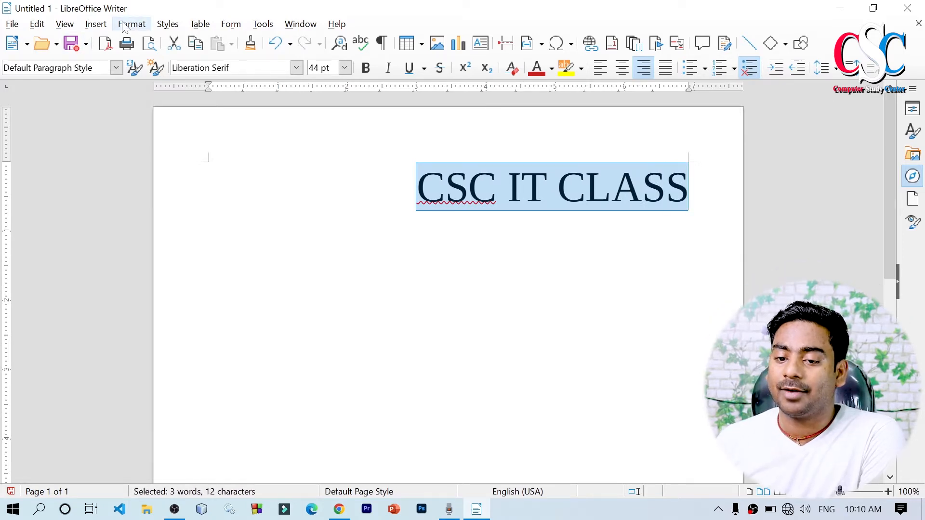
pyautogui.click(132, 24)
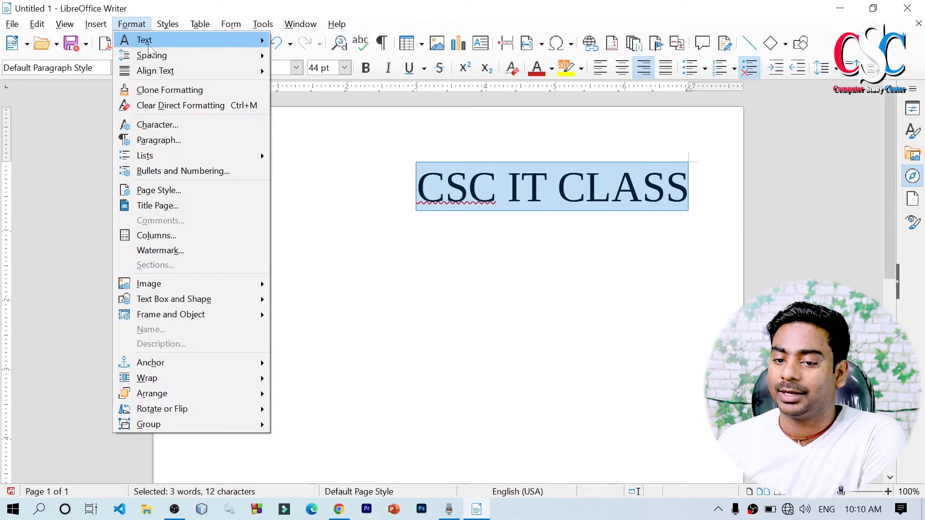
pyautogui.moveTo(147, 41)
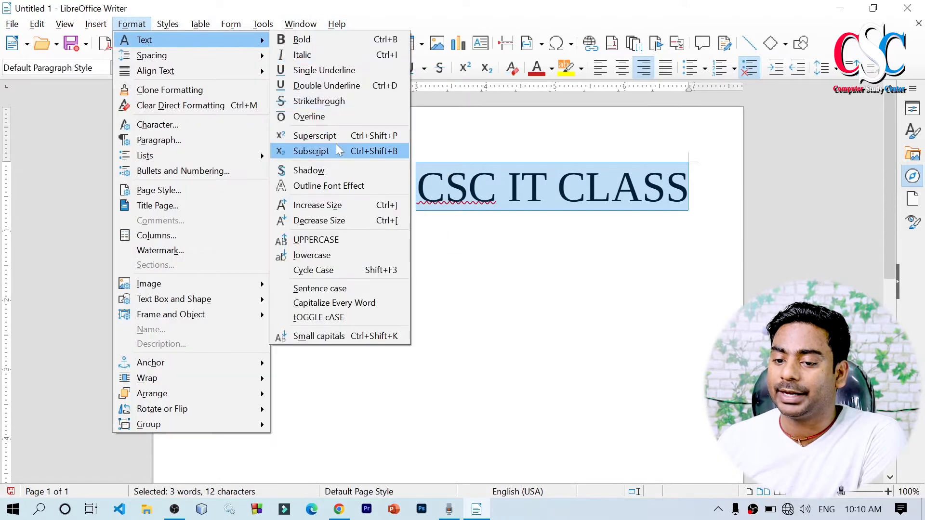
pyautogui.click(369, 174)
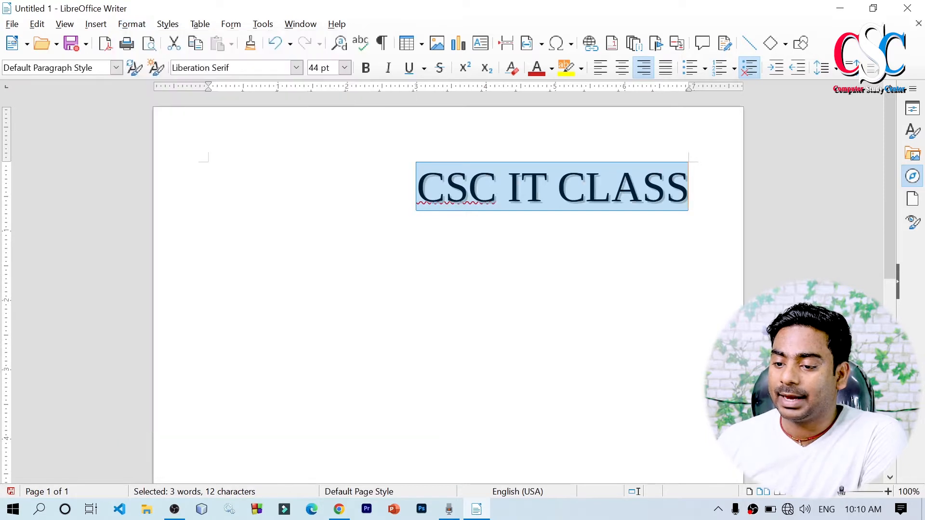
pyautogui.click(688, 188)
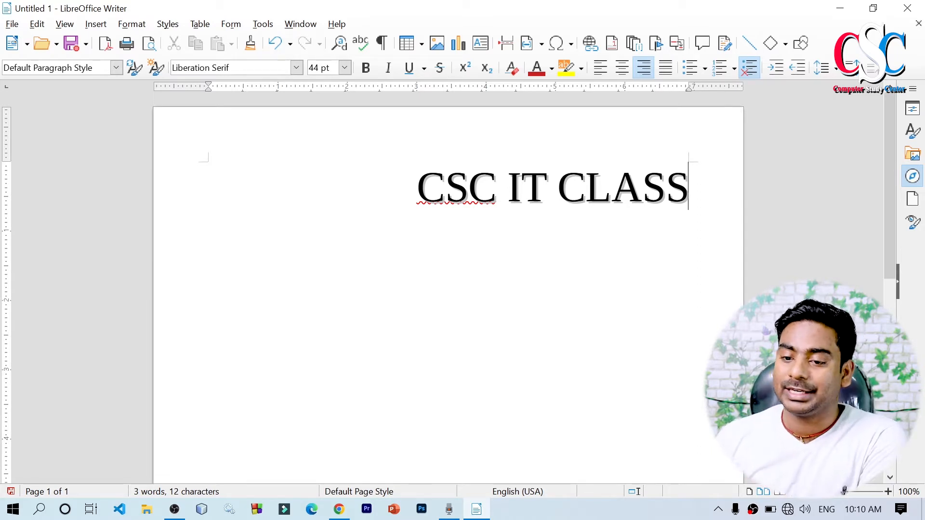
# Add the Outline Font Effect to the whole "CSC IT CLASS" line.
pyautogui.hotkey('shift', 'Home')
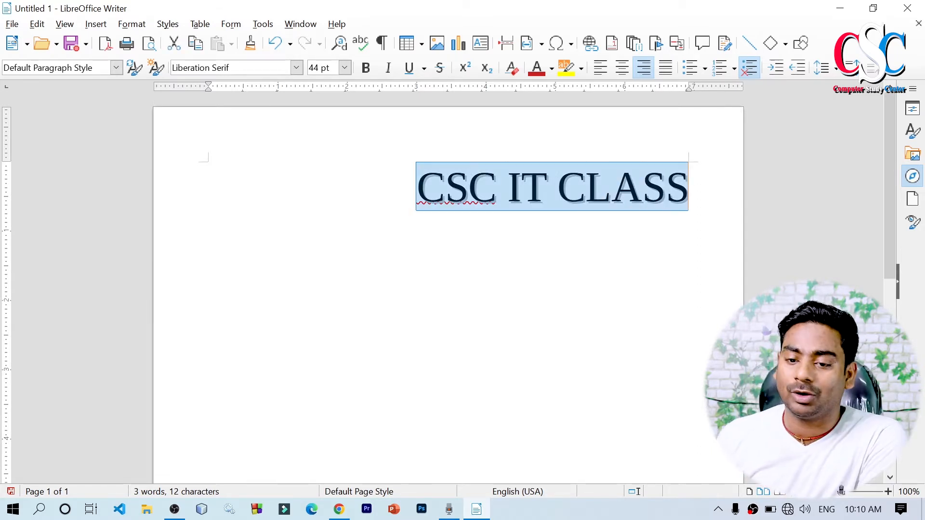
pyautogui.click(131, 24)
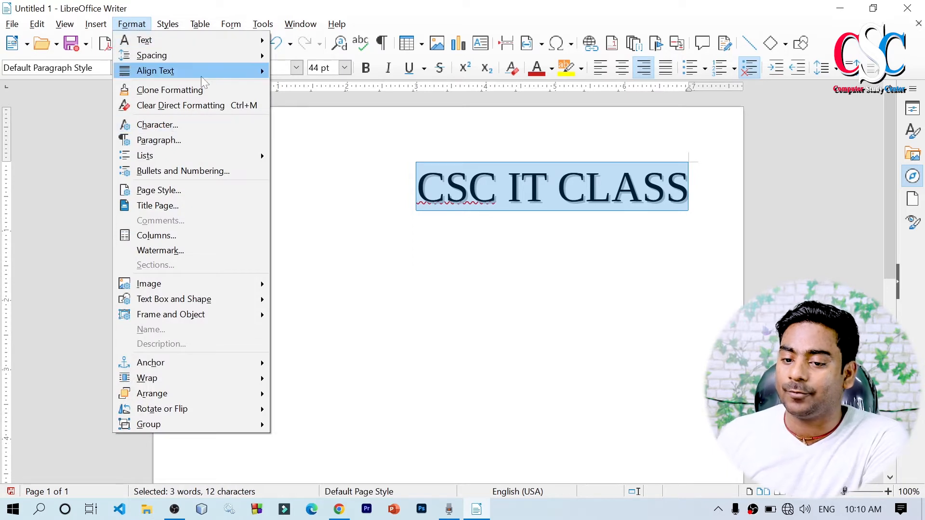
pyautogui.moveTo(215, 43)
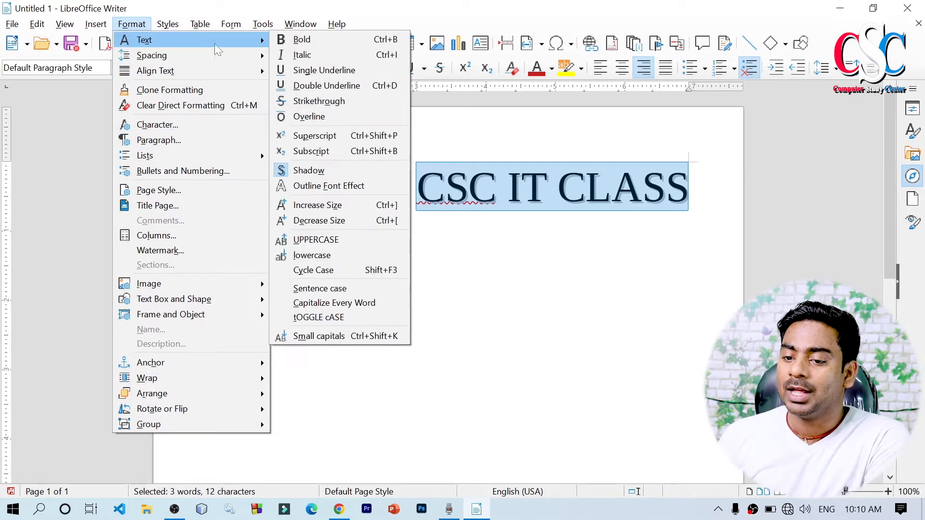
pyautogui.click(359, 186)
pyautogui.click(689, 186)
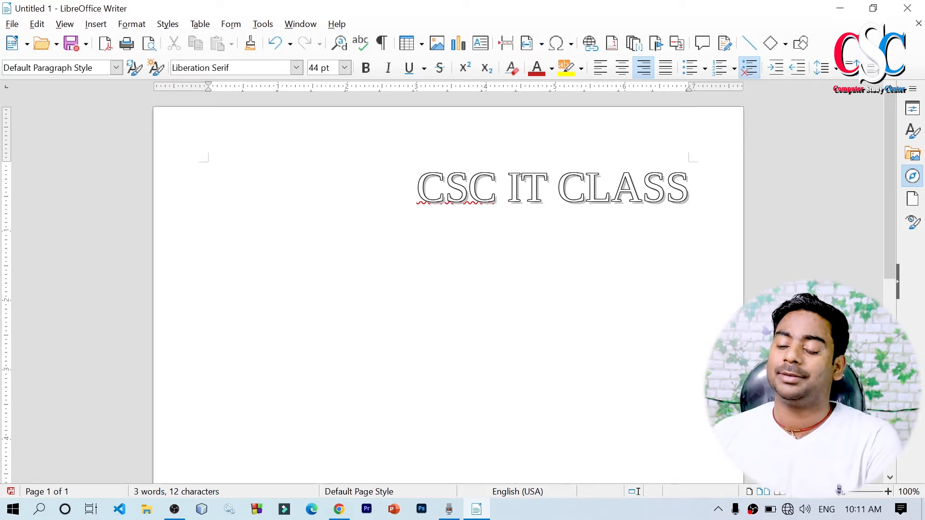
pyautogui.press('Home')
pyautogui.hotkey('shift', 'Right')
pyautogui.hotkey('shift', 'Right')
pyautogui.hotkey('shift', 'Right')
pyautogui.hotkey('shift', 'Right')
pyautogui.hotkey('shift', 'Right')
pyautogui.hotkey('shift', 'Right')
pyautogui.hotkey('shift', 'Right')
pyautogui.hotkey('shift', 'Right')
pyautogui.hotkey('shift', 'Right')
pyautogui.hotkey('shift', 'Right')
pyautogui.hotkey('shift', 'Right')
pyautogui.hotkey('shift', 'Right')
pyautogui.press('Right')
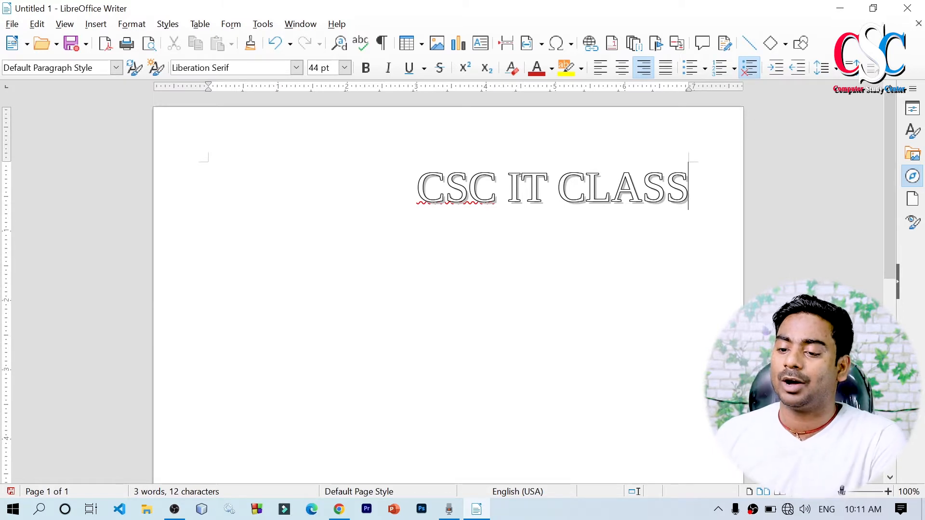
# Apply the red font color to the outlined "CSC IT CLASS" text.
pyautogui.click(551, 69)
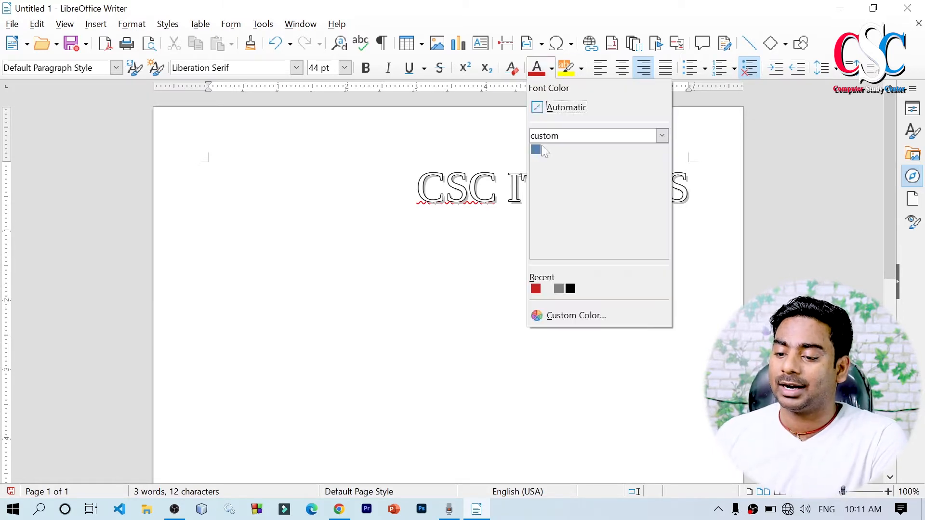
pyautogui.click(554, 315)
pyautogui.moveTo(689, 188); pyautogui.dragTo(415, 188)
pyautogui.click(536, 70)
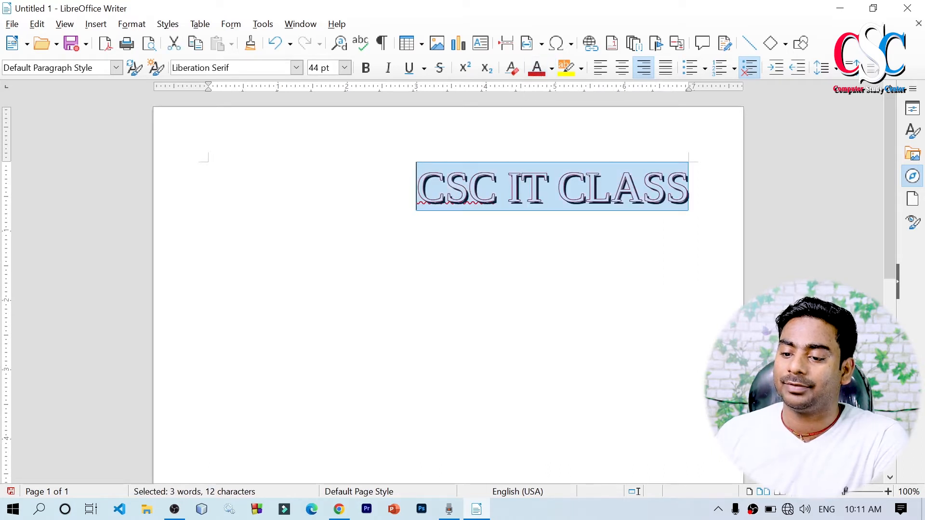
pyautogui.moveTo(689, 188); pyautogui.dragTo(415, 188)
pyautogui.click(689, 188)
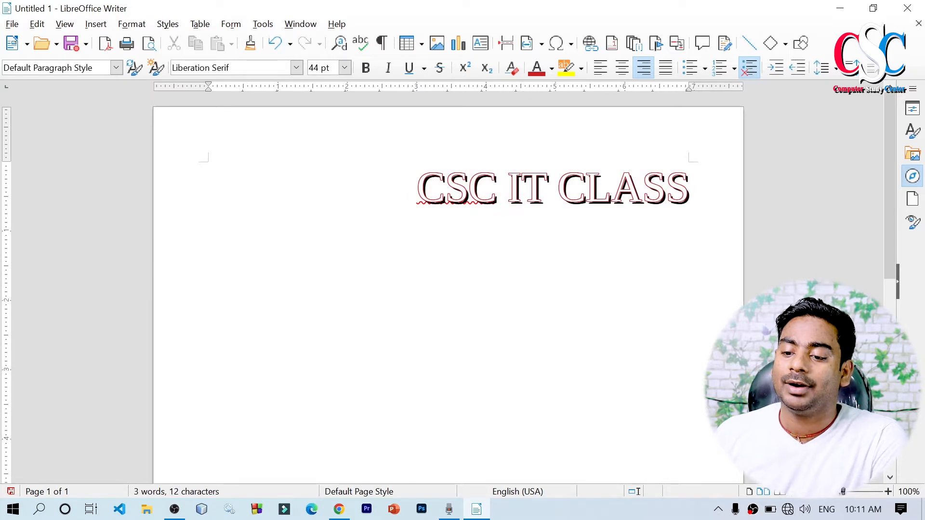
pyautogui.moveTo(689, 188); pyautogui.dragTo(415, 188)
pyautogui.click(689, 188)
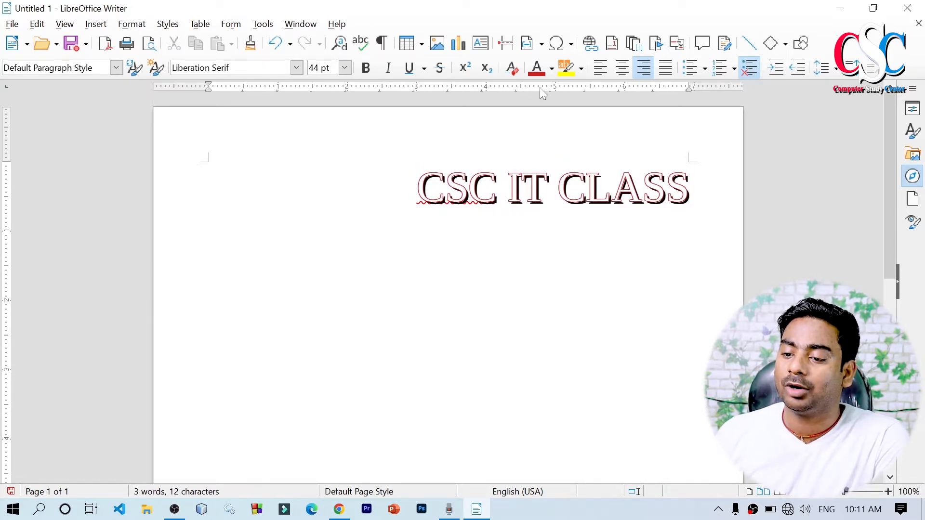
# Choose a custom blue font color and apply it to the whole "CSC IT CLASS" line.
pyautogui.click(552, 68)
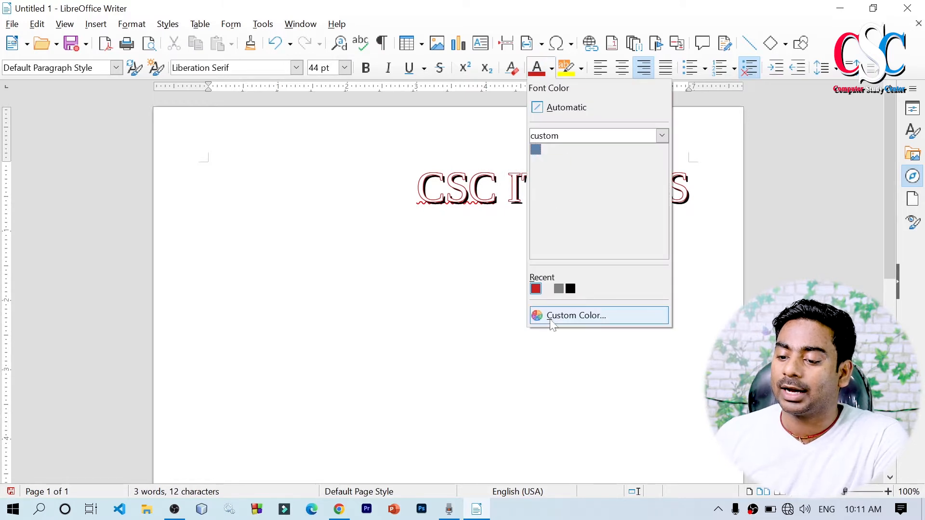
pyautogui.click(573, 316)
pyautogui.click(498, 207)
pyautogui.moveTo(462, 204); pyautogui.dragTo(519, 57)
pyautogui.click(565, 373)
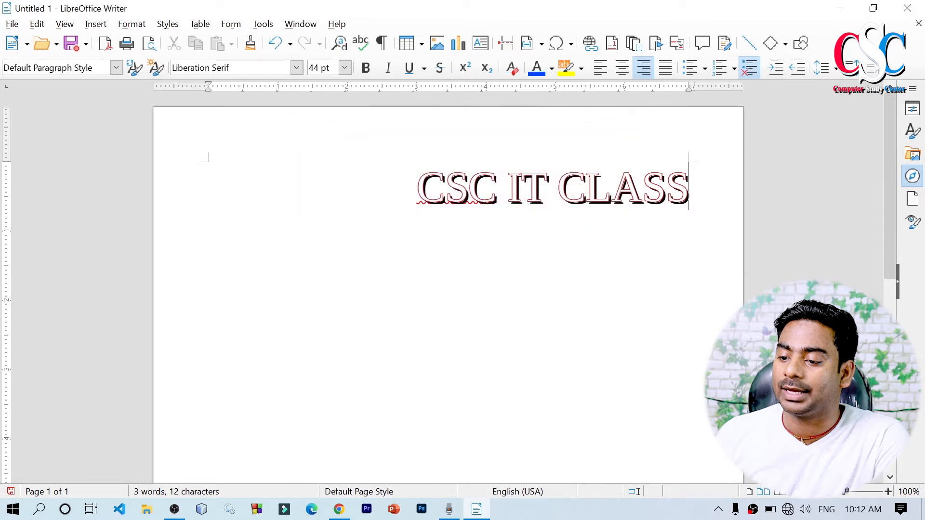
pyautogui.moveTo(665, 187); pyautogui.dragTo(416, 188)
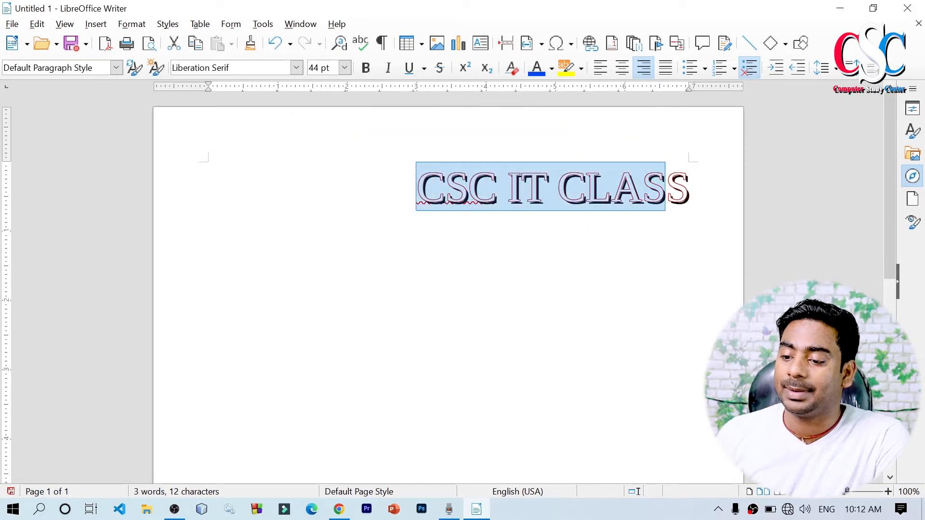
pyautogui.moveTo(688, 188); pyautogui.dragTo(416, 187)
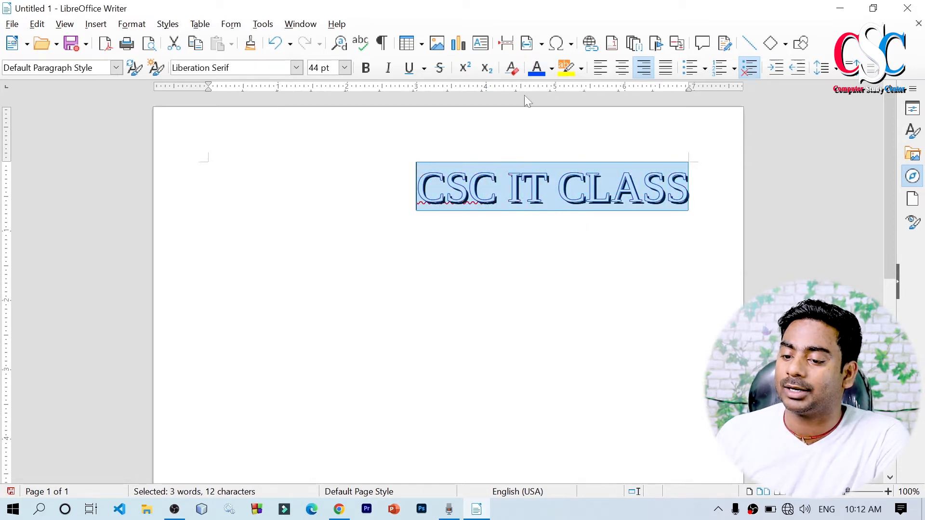
pyautogui.click(536, 67)
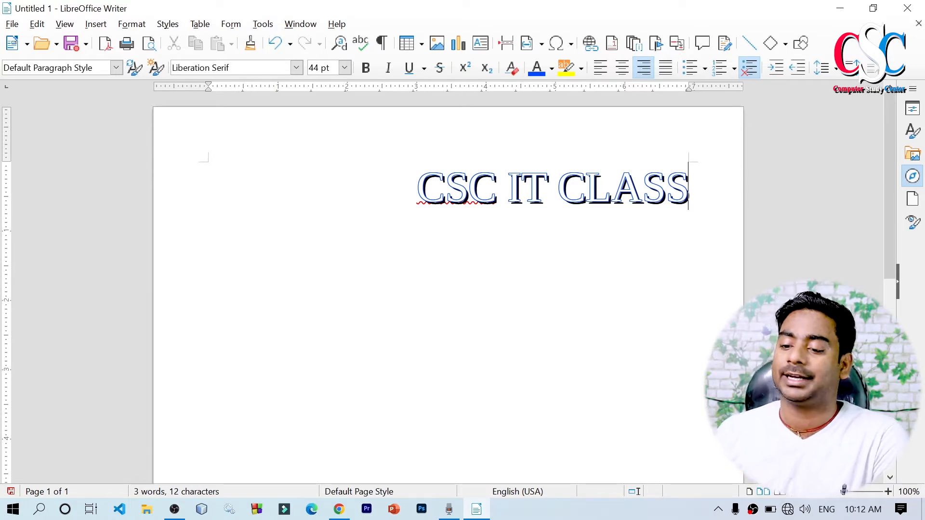
# Decrease the font size of the whole "CSC IT CLASS" line step by step down to 14 pt.
pyautogui.moveTo(417, 188); pyautogui.dragTo(689, 188)
pyautogui.click(132, 24)
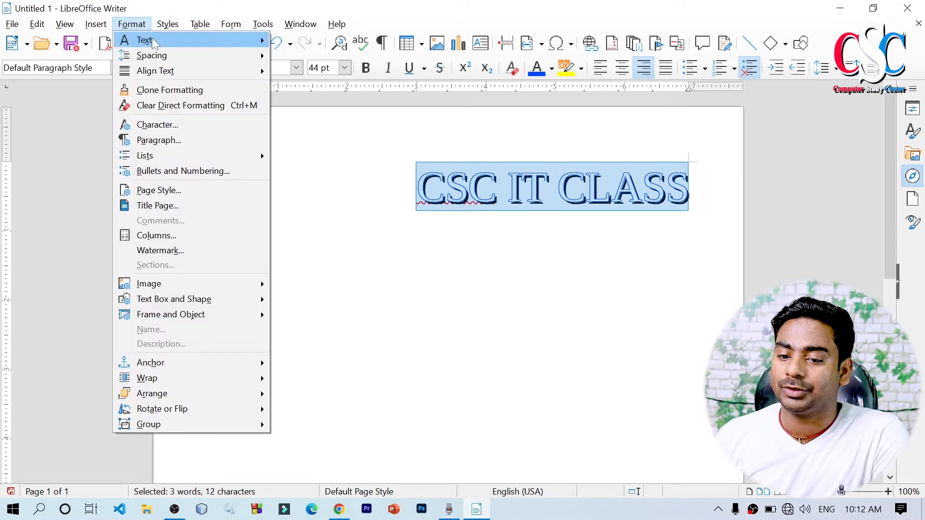
pyautogui.moveTo(202, 40)
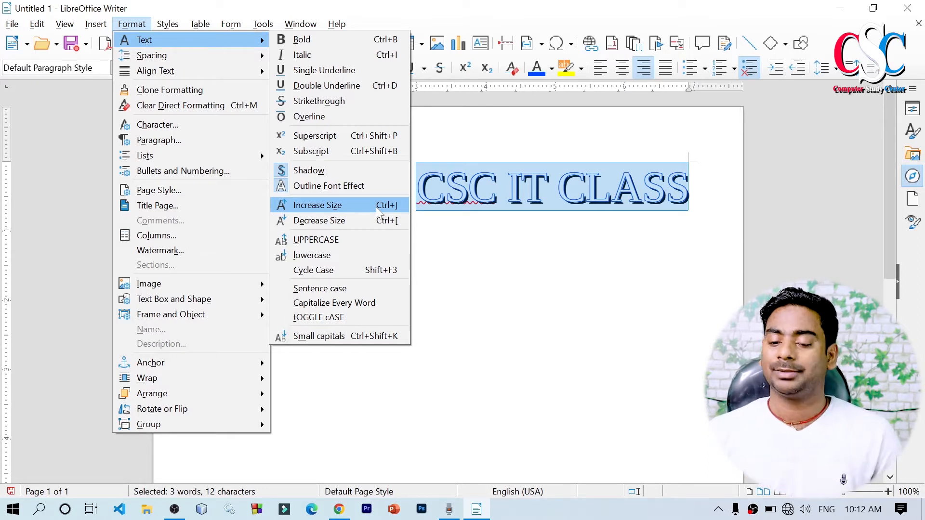
pyautogui.click(487, 196)
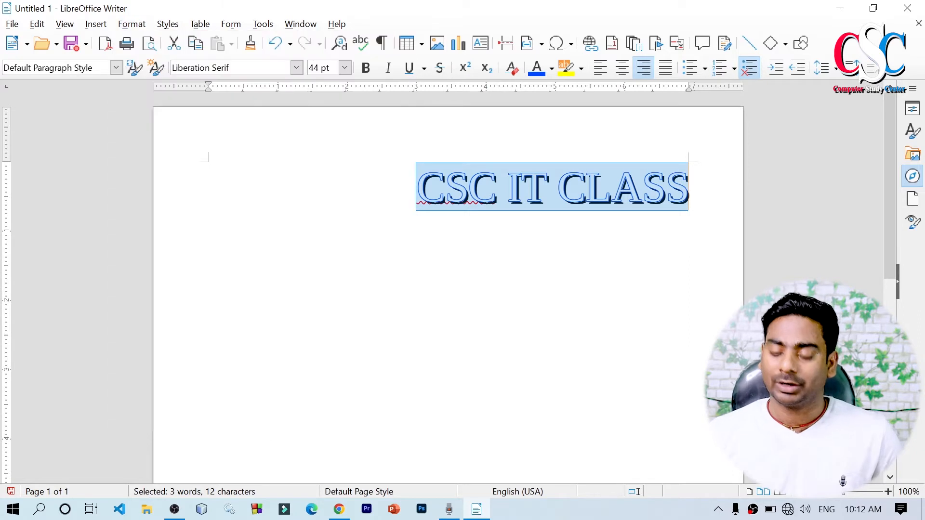
pyautogui.hotkey('ctrl', '[')
pyautogui.hotkey('ctrl', '[')
pyautogui.hotkey('ctrl', '[')
pyautogui.hotkey('ctrl', '[')
pyautogui.hotkey('ctrl', '[')
pyautogui.hotkey('ctrl', '[')
pyautogui.hotkey('ctrl', '[')
pyautogui.hotkey('ctrl', '[')
pyautogui.hotkey('ctrl', '[')
pyautogui.hotkey('ctrl', '[')
pyautogui.hotkey('ctrl', '[')
pyautogui.hotkey('ctrl', '[')
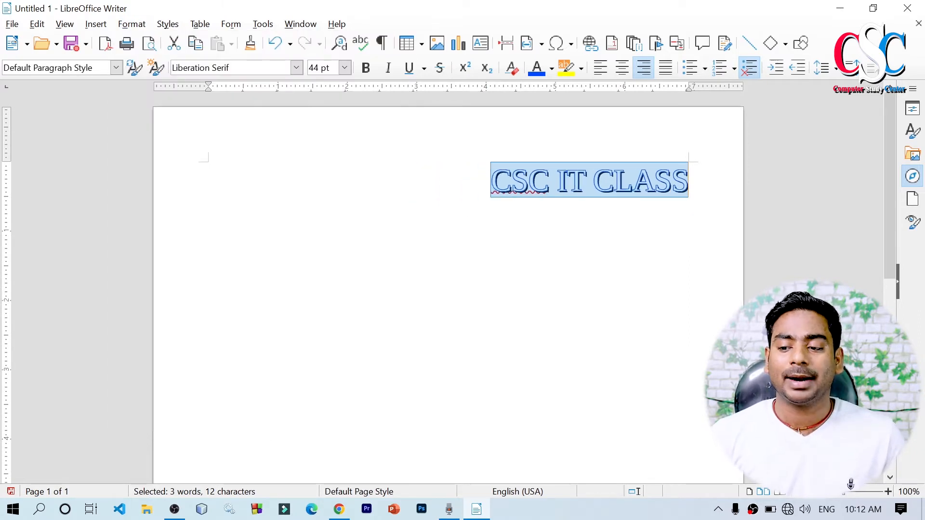
pyautogui.hotkey('ctrl', '[')
pyautogui.hotkey('ctrl', '[')
pyautogui.hotkey('ctrl', '[')
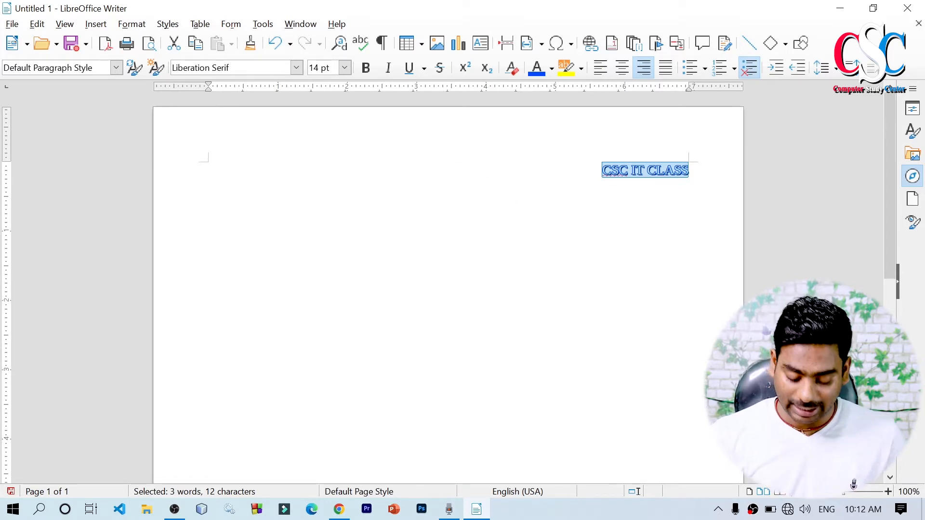
# Increase the font size of the whole "CSC IT CLASS" line step by step up to 72 pt.
pyautogui.hotkey('ctrl', ']')
pyautogui.hotkey('ctrl', ']')
pyautogui.hotkey('ctrl', ']')
pyautogui.hotkey('ctrl', ']')
pyautogui.hotkey('ctrl', ']')
pyautogui.hotkey('ctrl', ']')
pyautogui.hotkey('ctrl', ']')
pyautogui.hotkey('ctrl', ']')
pyautogui.hotkey('ctrl', ']')
pyautogui.hotkey('ctrl', ']')
pyautogui.hotkey('ctrl', ']')
pyautogui.hotkey('ctrl', ']')
pyautogui.hotkey('ctrl', ']')
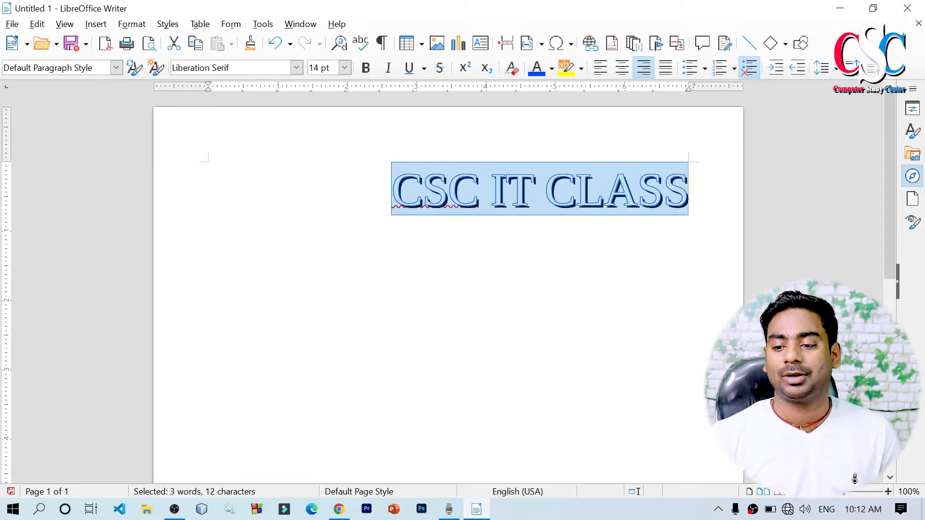
pyautogui.hotkey('ctrl', ']')
pyautogui.hotkey('ctrl', ']')
pyautogui.hotkey('ctrl', ']')
pyautogui.hotkey('ctrl', ']')
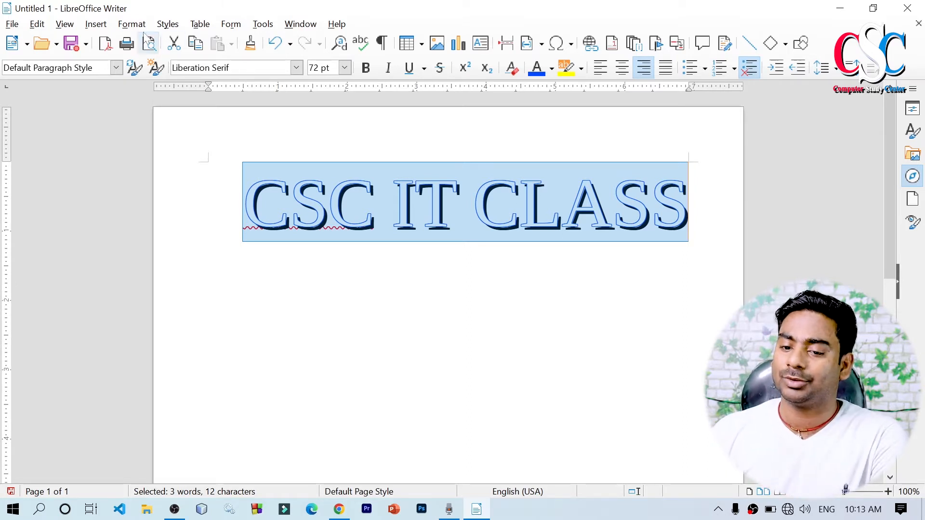
pyautogui.click(132, 24)
pyautogui.moveTo(173, 44)
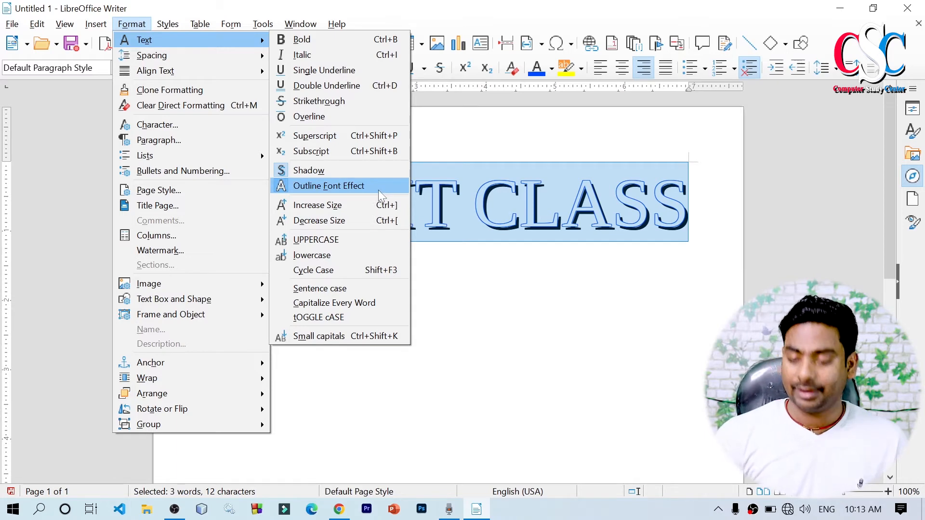
pyautogui.press('super+plus')
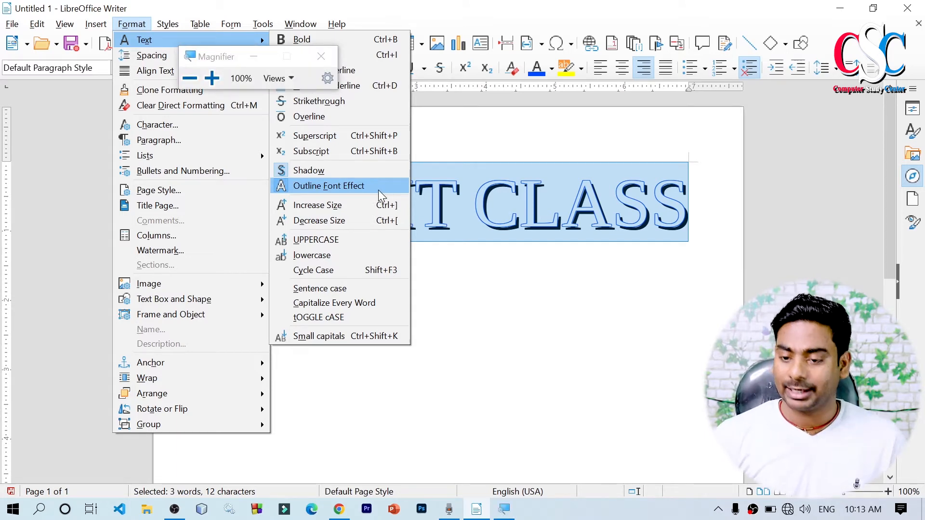
pyautogui.press('super+plus')
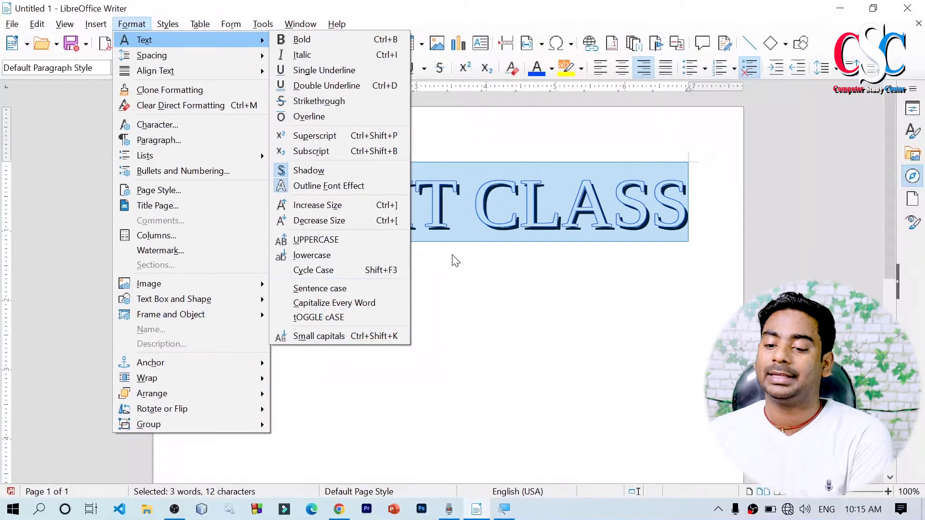
pyautogui.click(778, 245)
# Select the whole "CSC IT CLASS" line and convert it to lowercase.
pyautogui.moveTo(685, 212); pyautogui.dragTo(256, 210)
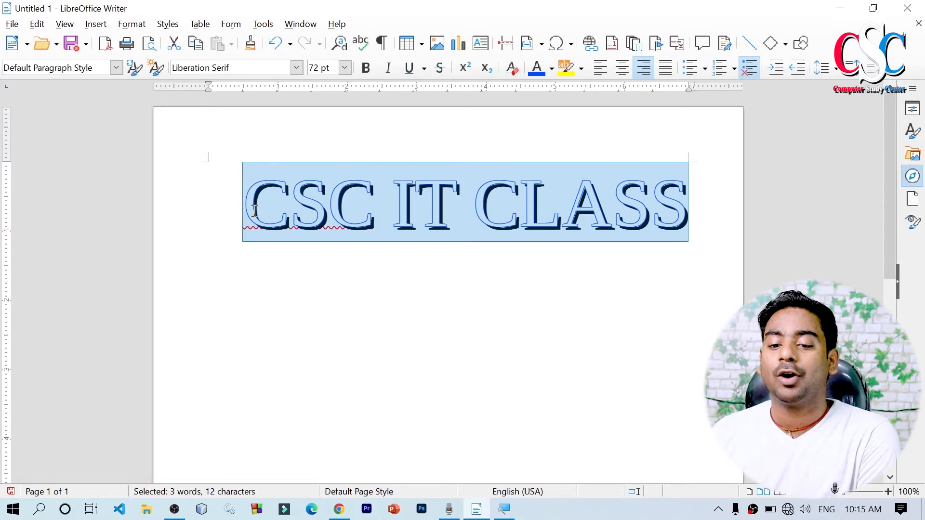
pyautogui.click(131, 24)
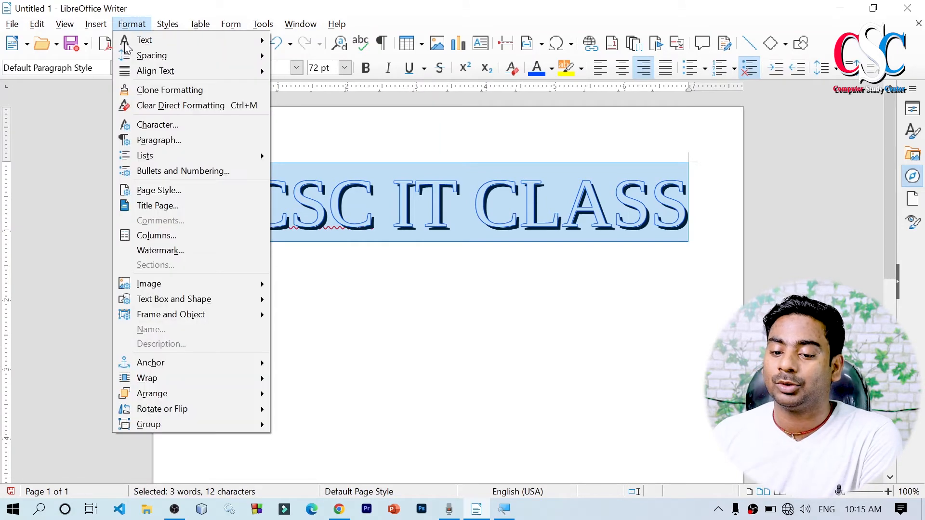
pyautogui.moveTo(131, 24)
pyautogui.moveTo(145, 40)
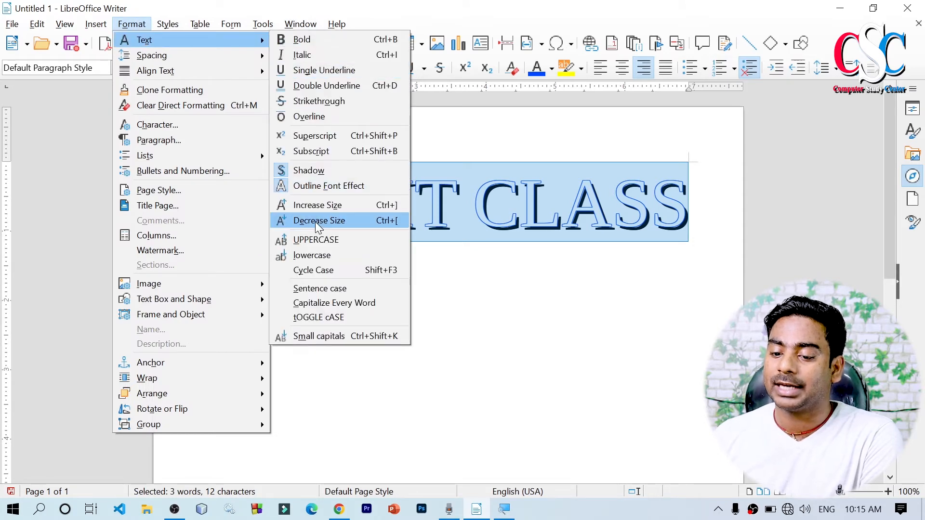
pyautogui.click(360, 255)
pyautogui.click(469, 276)
pyautogui.doubleClick(430, 233)
pyautogui.moveTo(481, 217); pyautogui.dragTo(675, 237)
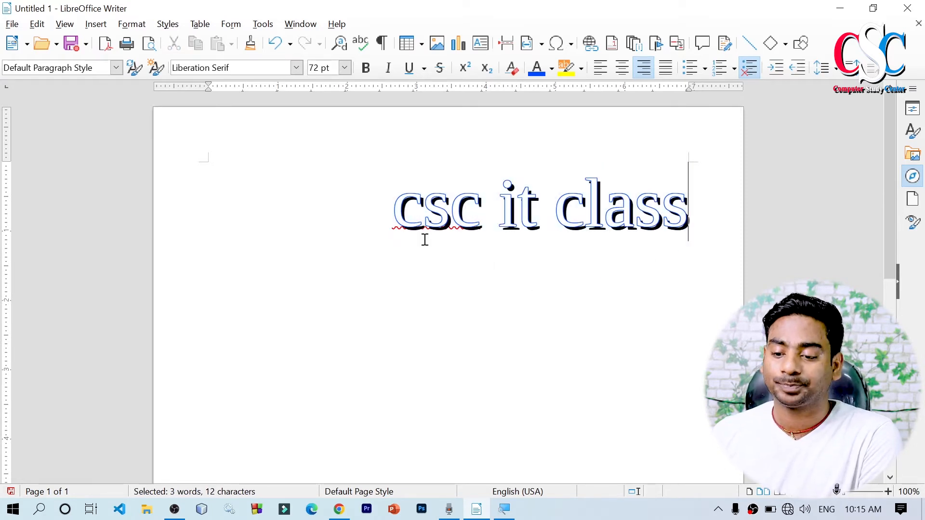
# Apply Sentence case to the whole "csc it class" line.
pyautogui.moveTo(394, 212); pyautogui.dragTo(700, 239)
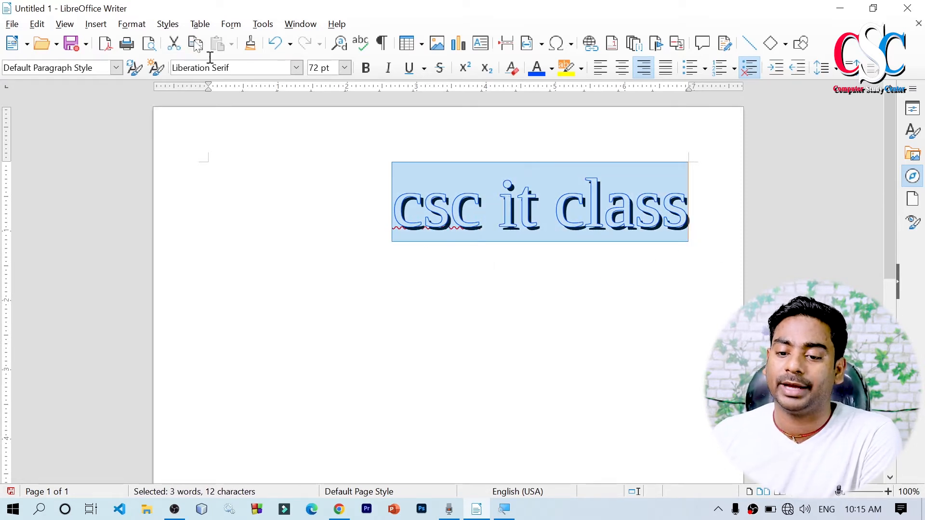
pyautogui.click(131, 24)
pyautogui.moveTo(196, 42)
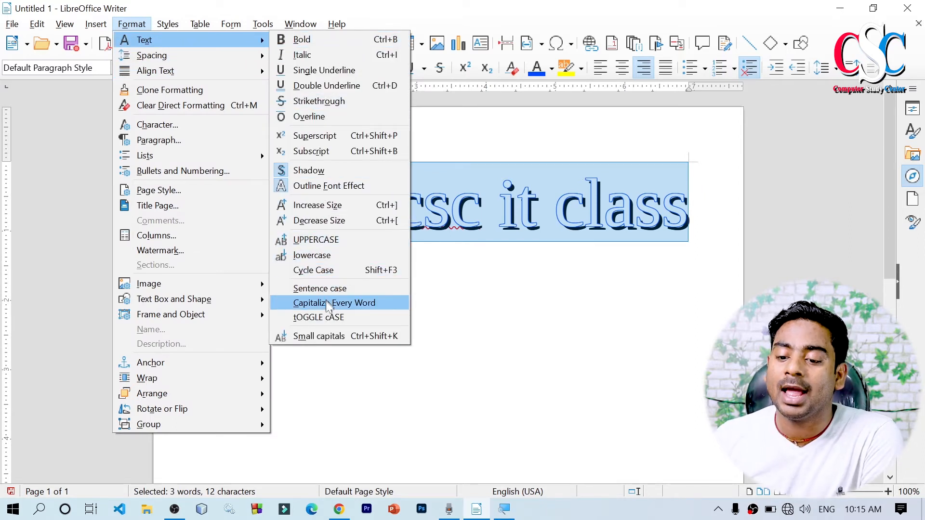
pyautogui.click(357, 287)
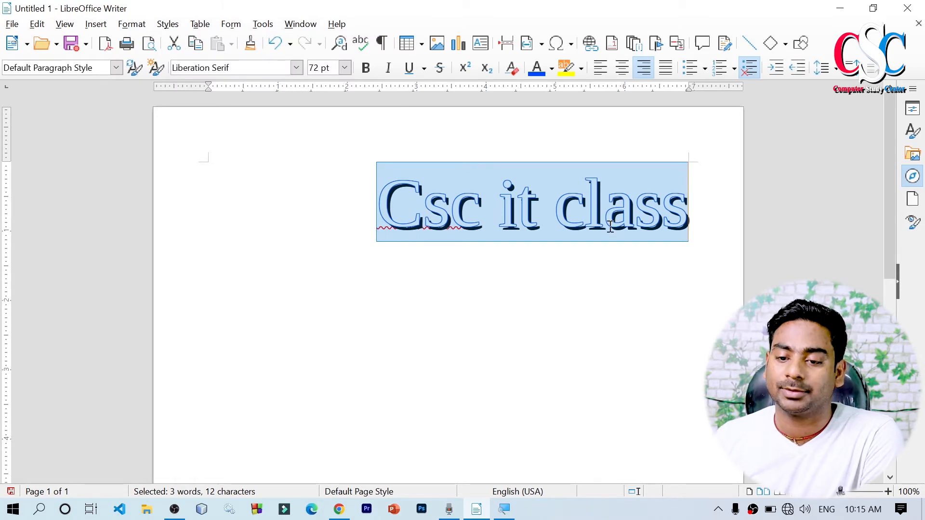
# Apply Capitalize Every Word to the whole "Csc it class" line and deselect it.
pyautogui.click(135, 27)
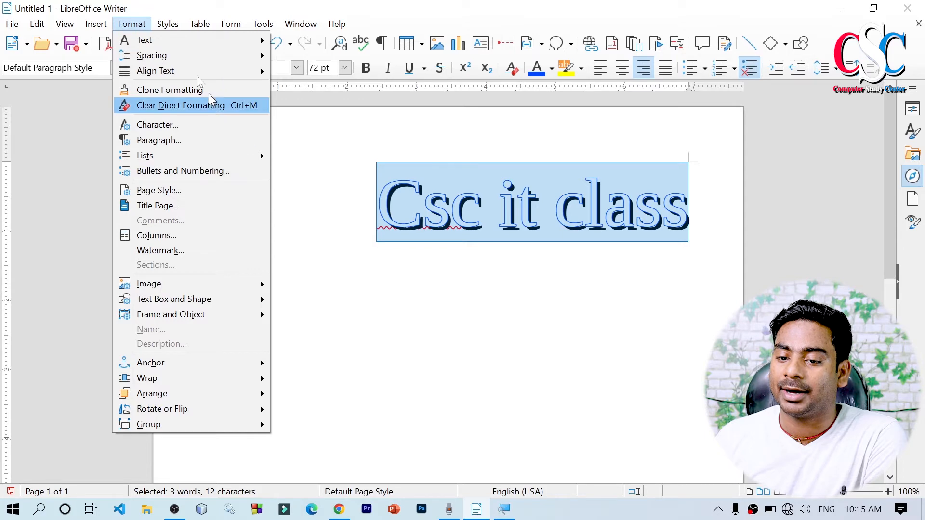
pyautogui.moveTo(145, 39)
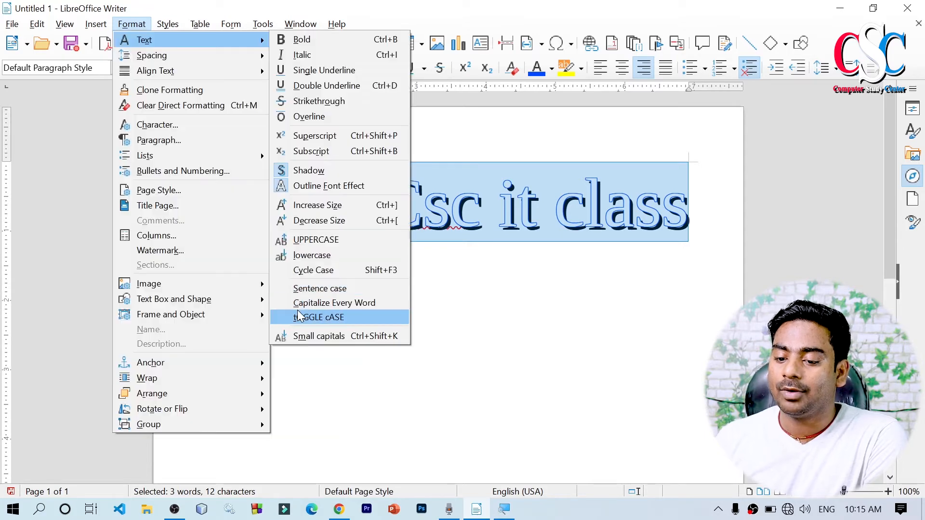
pyautogui.click(377, 304)
pyautogui.click(458, 290)
# Examine the initial letters of "Csc", "It" and "Class" by highlighting them one after another.
pyautogui.moveTo(372, 204); pyautogui.dragTo(393, 209)
pyautogui.moveTo(461, 214); pyautogui.dragTo(568, 215)
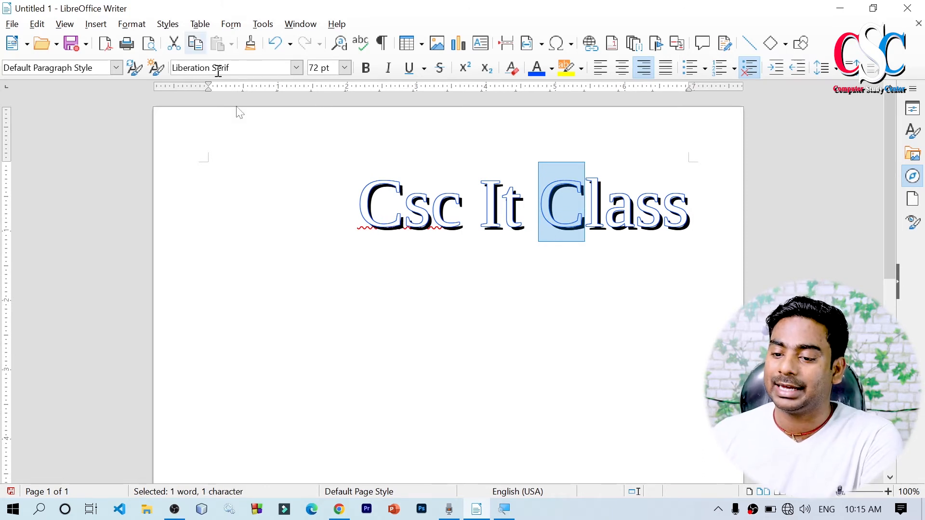
pyautogui.moveTo(366, 193); pyautogui.dragTo(404, 203)
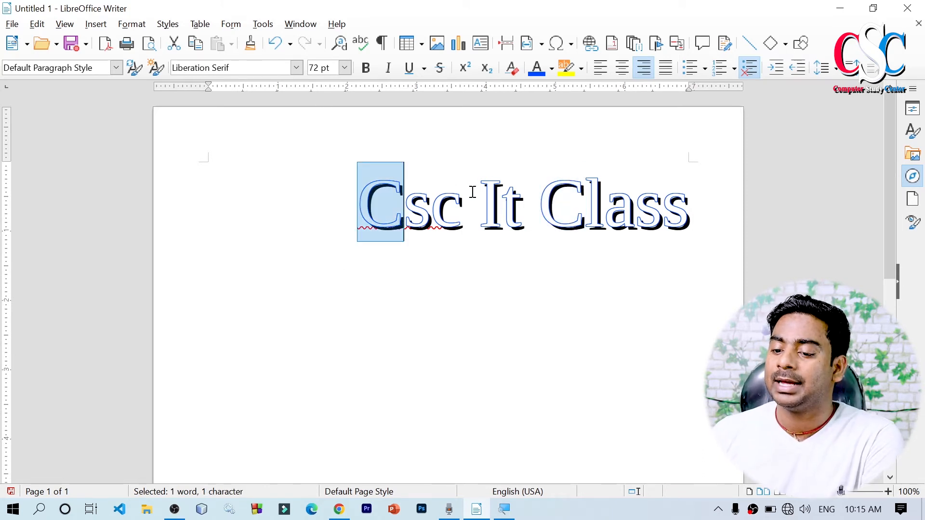
pyautogui.click(394, 216)
pyautogui.moveTo(479, 198); pyautogui.dragTo(584, 200)
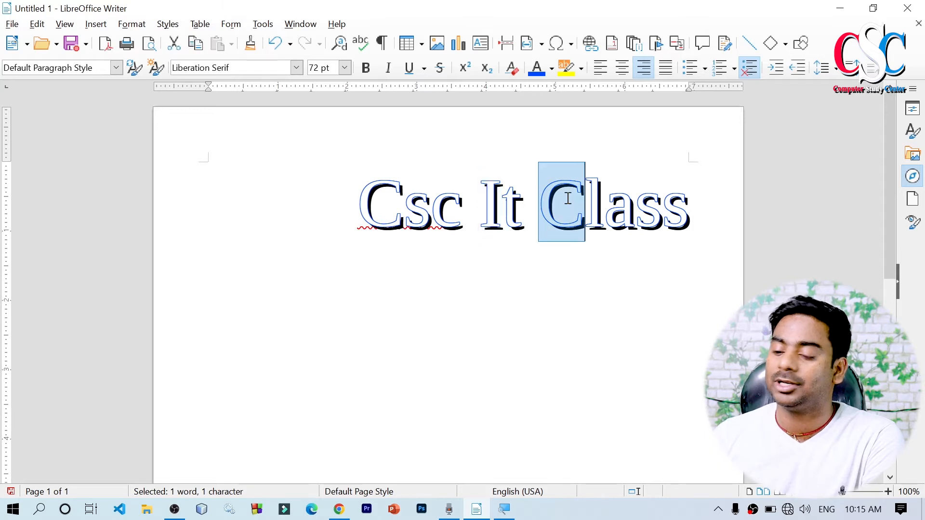
pyautogui.click(498, 243)
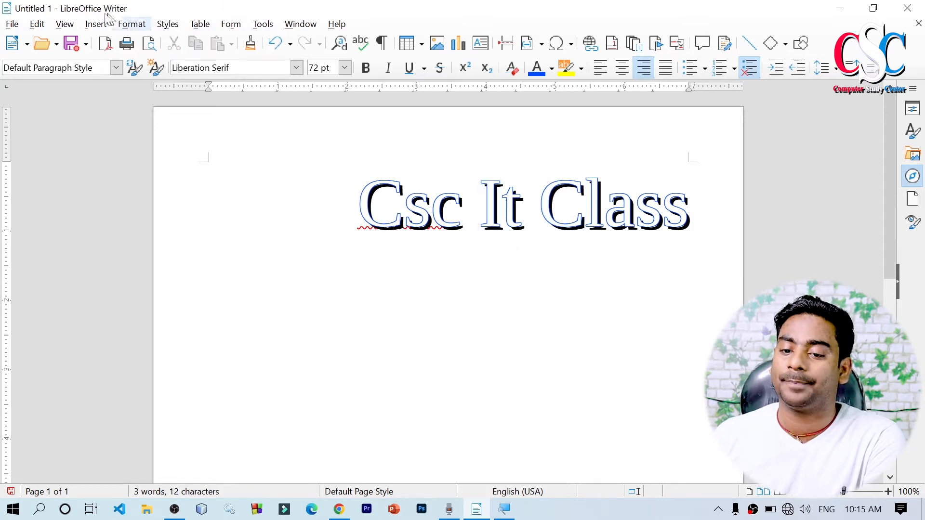
pyautogui.moveTo(675, 239); pyautogui.dragTo(691, 237)
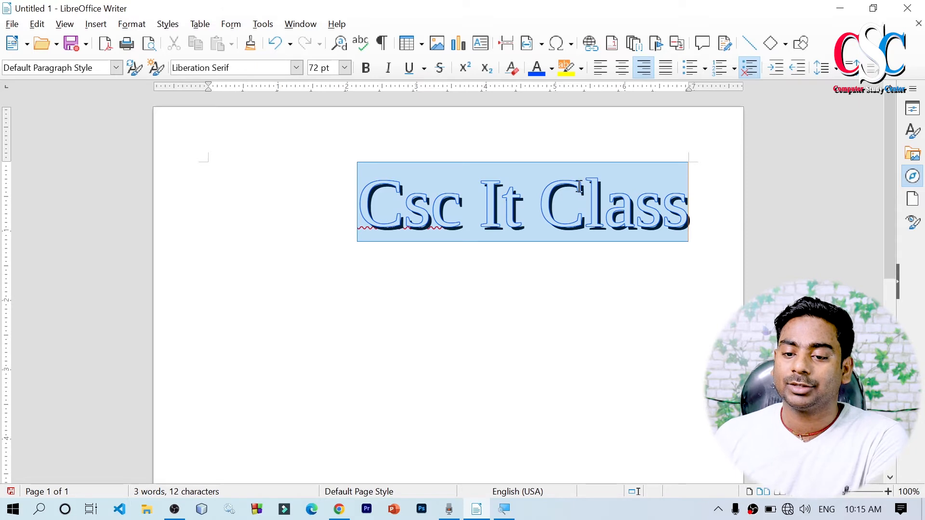
pyautogui.click(132, 24)
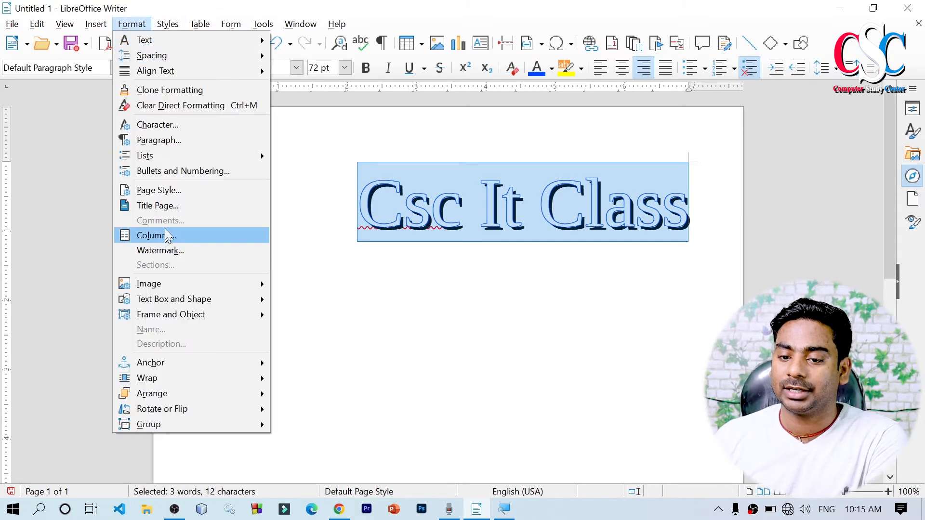
pyautogui.moveTo(300, 24)
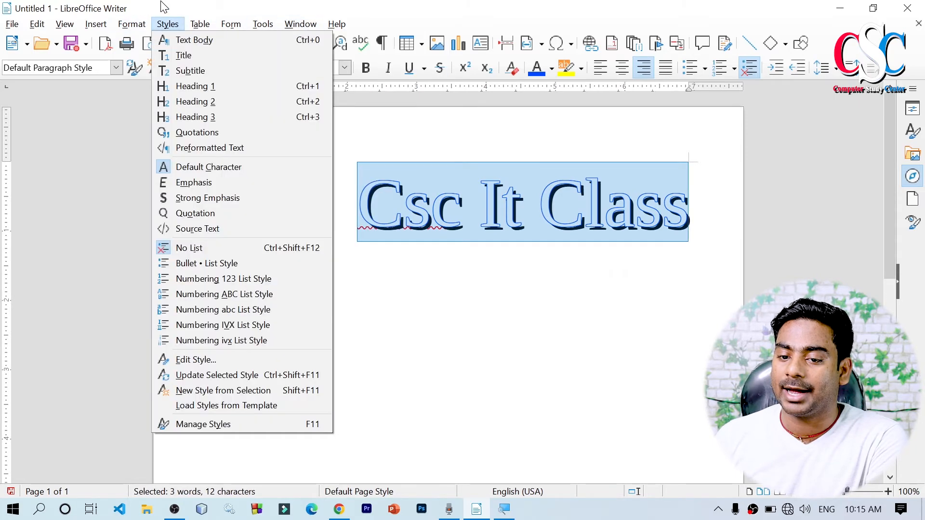
pyautogui.moveTo(132, 24)
pyautogui.moveTo(202, 41)
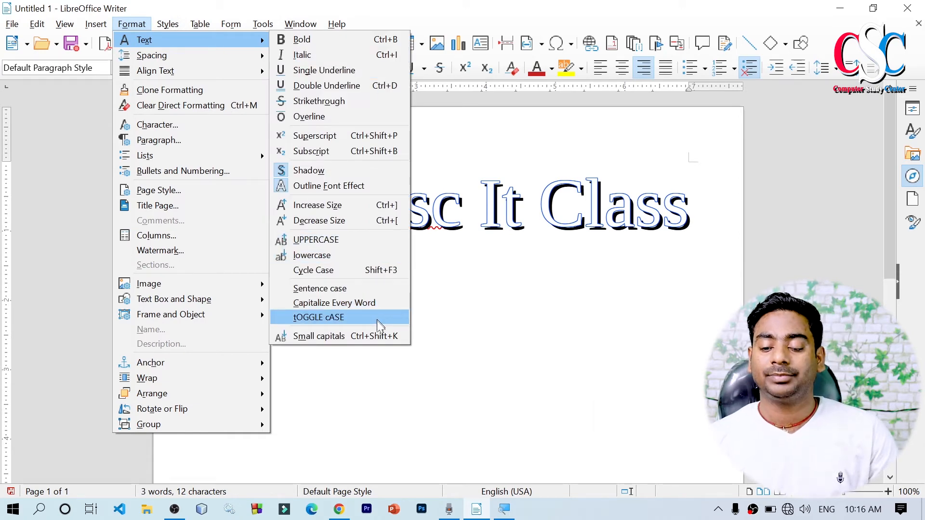
pyautogui.click(549, 242)
# Compare the initial letters of the "Csc It Class" words with the remaining letters by highlighting them in turn.
pyautogui.moveTo(352, 227); pyautogui.dragTo(697, 215)
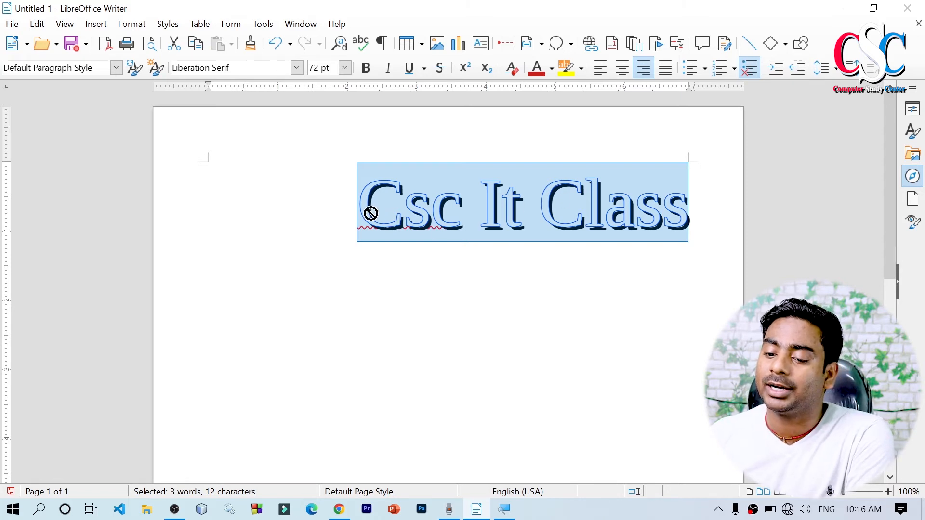
pyautogui.click(400, 212)
pyautogui.moveTo(400, 212); pyautogui.dragTo(368, 216)
pyautogui.moveTo(480, 203); pyautogui.dragTo(502, 202)
pyautogui.click(584, 202)
pyautogui.moveTo(404, 212); pyautogui.dragTo(448, 213)
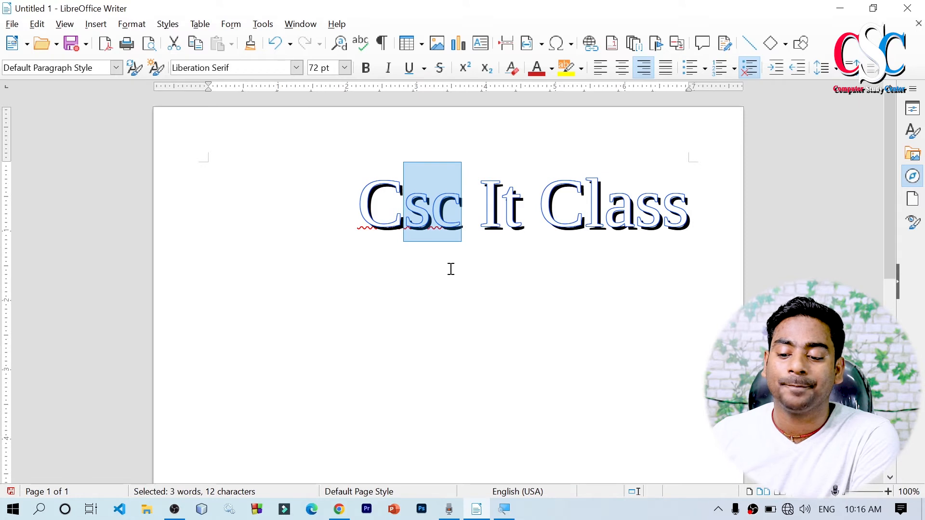
pyautogui.press('End')
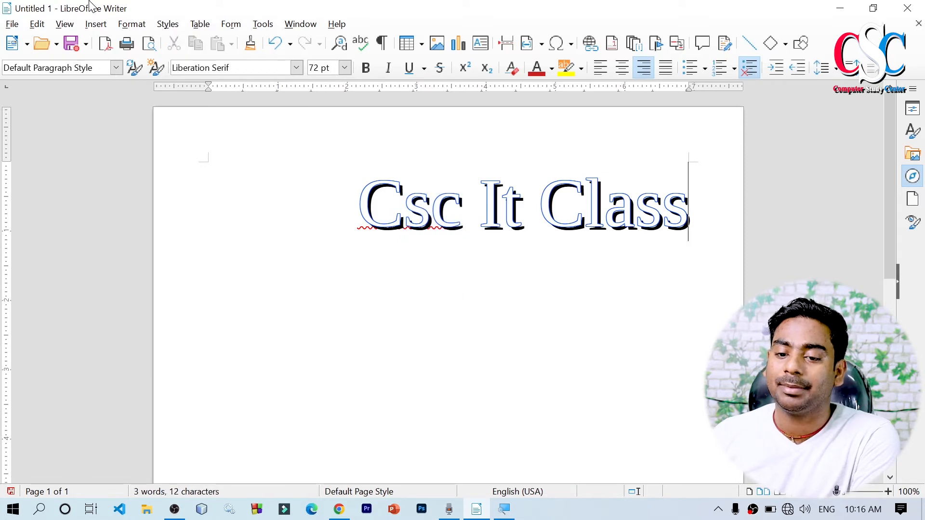
# Try to apply tOGGLE cASE to "Csc It Class" without selecting any text.
pyautogui.click(131, 24)
pyautogui.moveTo(173, 39)
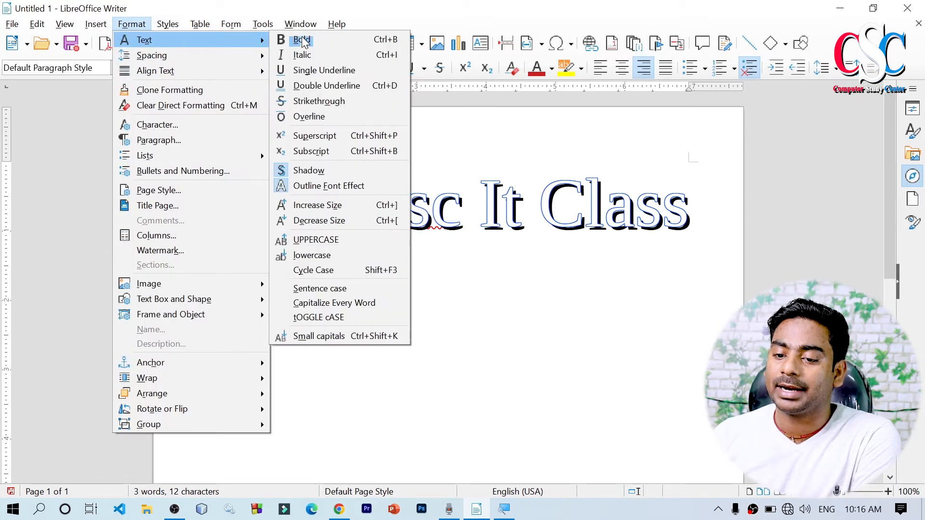
pyautogui.click(337, 317)
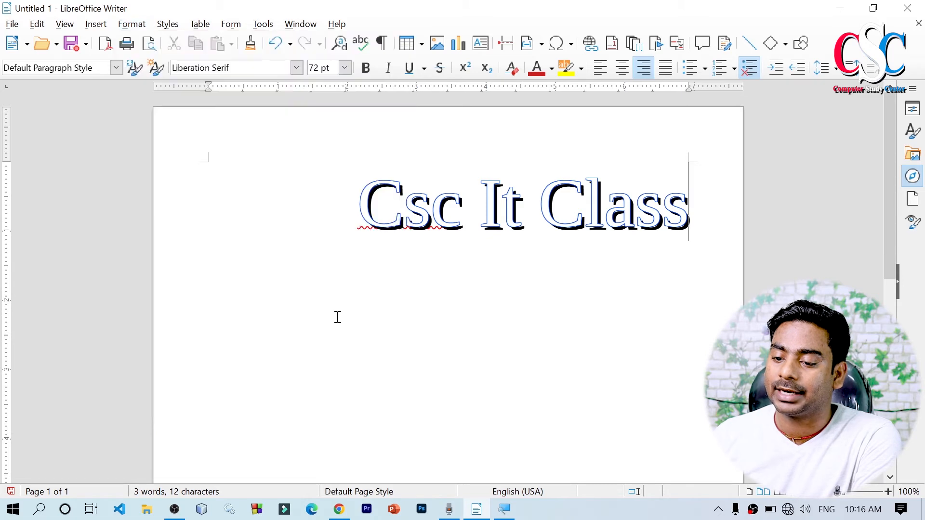
# Select the whole "Csc It Class" line, apply tOGGLE cASE to it and check the initial letters.
pyautogui.moveTo(371, 219); pyautogui.dragTo(679, 220)
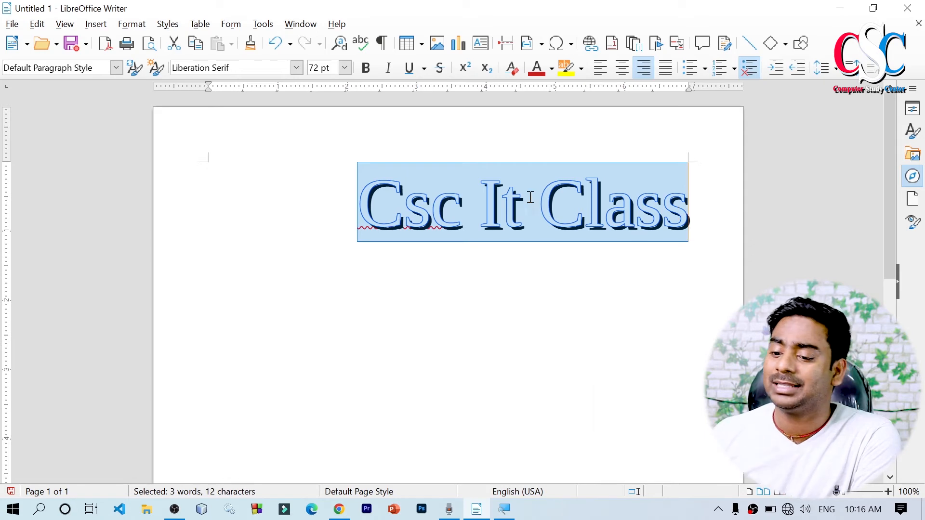
pyautogui.click(132, 24)
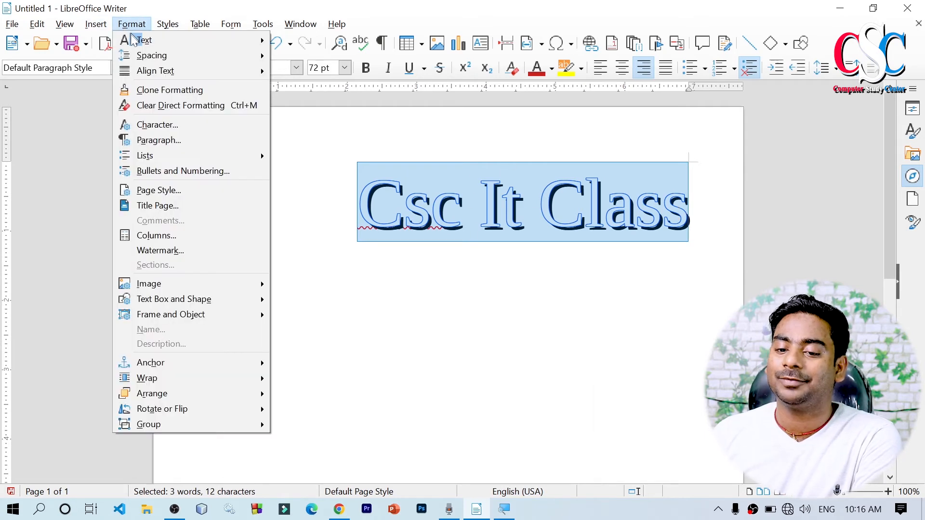
pyautogui.click(300, 24)
pyautogui.click(132, 24)
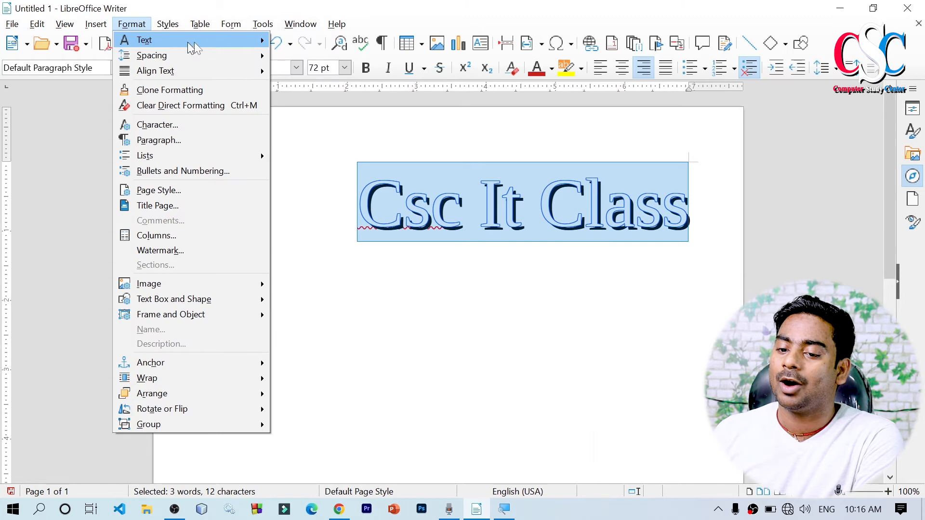
pyautogui.moveTo(145, 39)
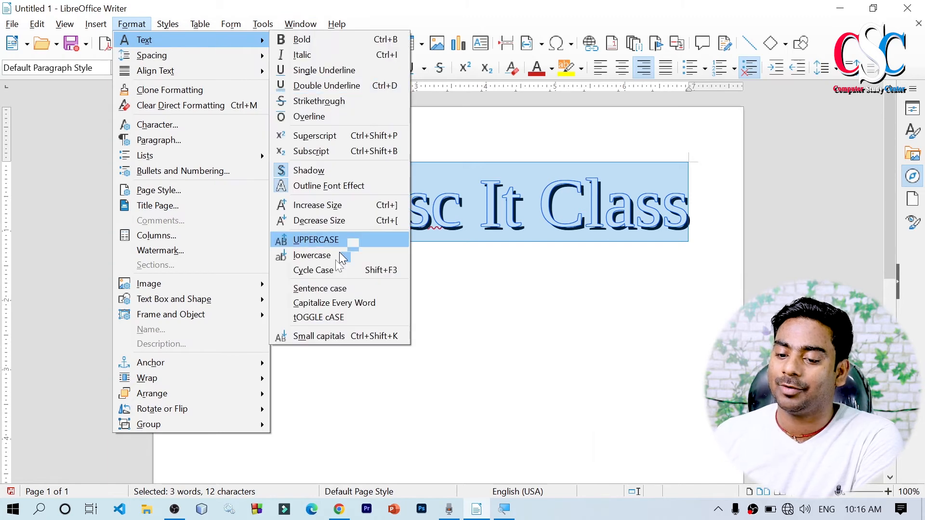
pyautogui.click(342, 318)
pyautogui.click(347, 286)
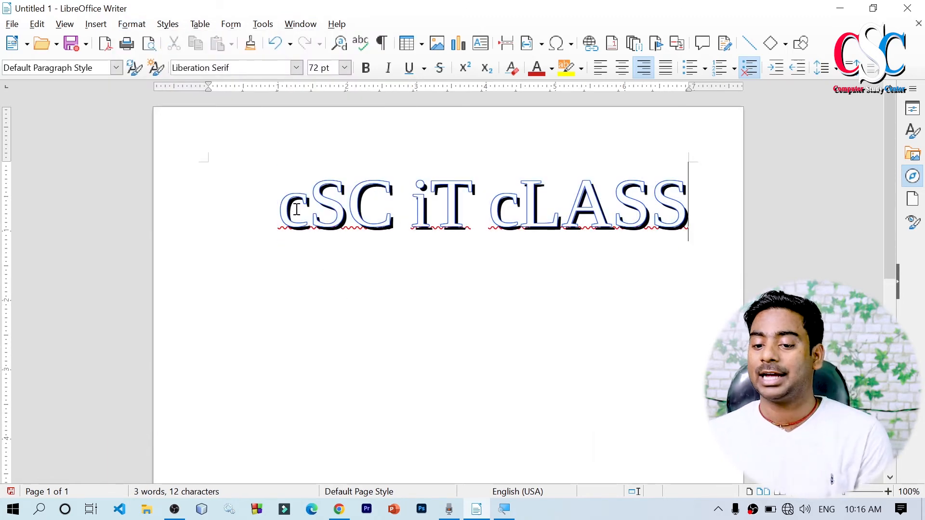
pyautogui.moveTo(309, 212); pyautogui.dragTo(279, 212)
pyautogui.moveTo(429, 212); pyautogui.dragTo(410, 212)
pyautogui.click(519, 216)
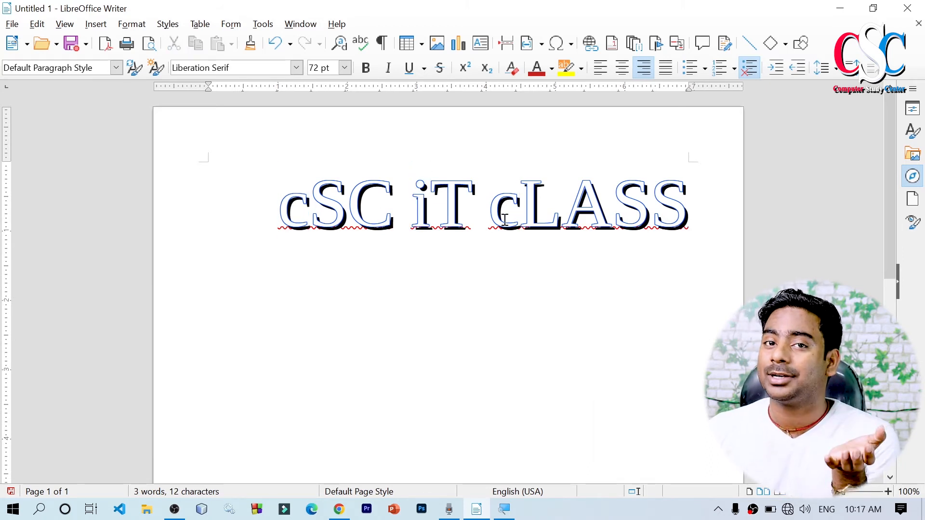
# Select the whole "cSC iT cLASS" line and convert it to UPPERCASE.
pyautogui.moveTo(278, 212); pyautogui.dragTo(703, 196)
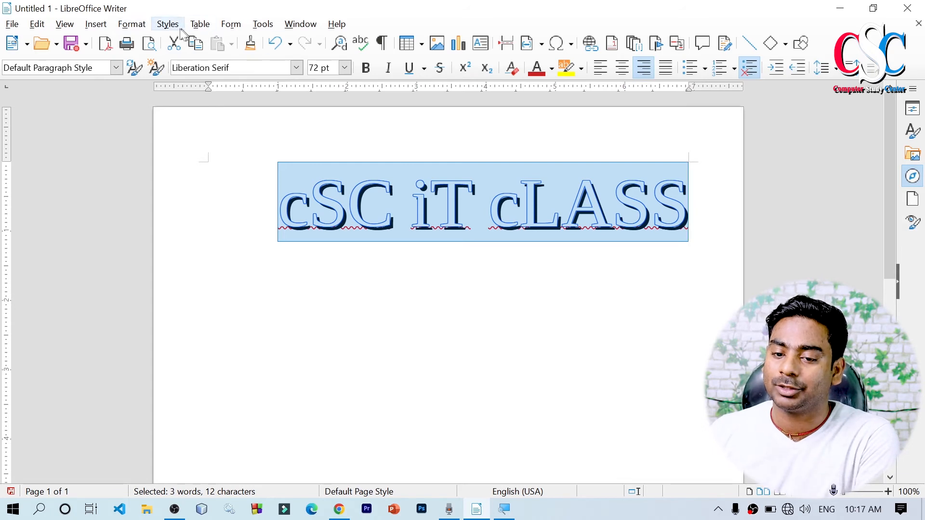
pyautogui.click(134, 24)
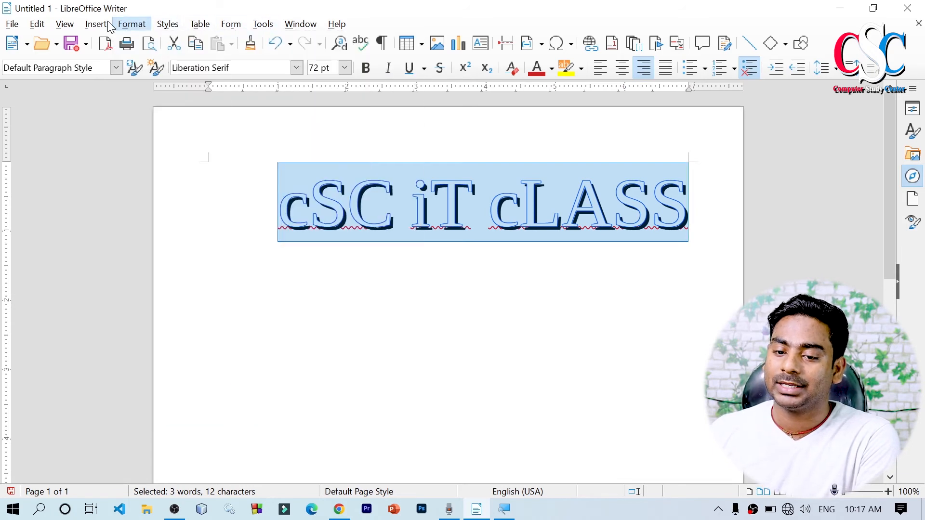
pyautogui.moveTo(167, 40)
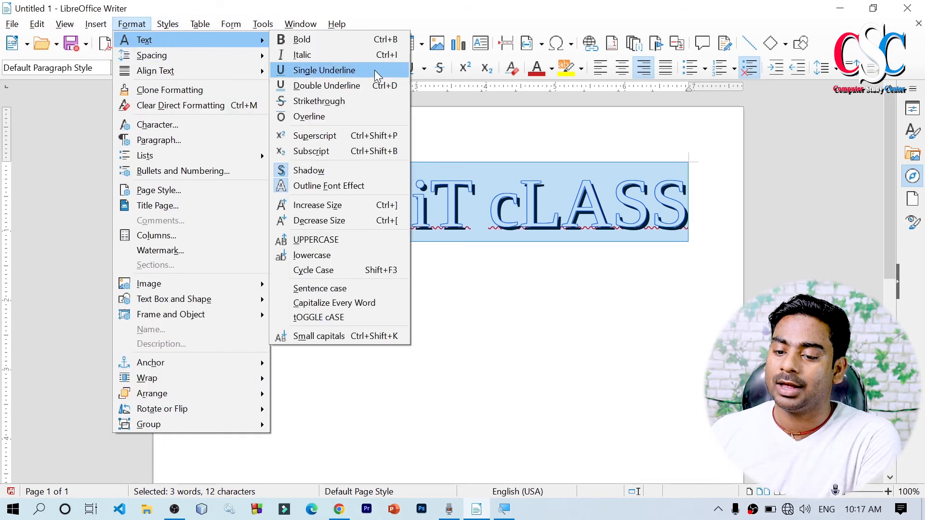
pyautogui.click(348, 239)
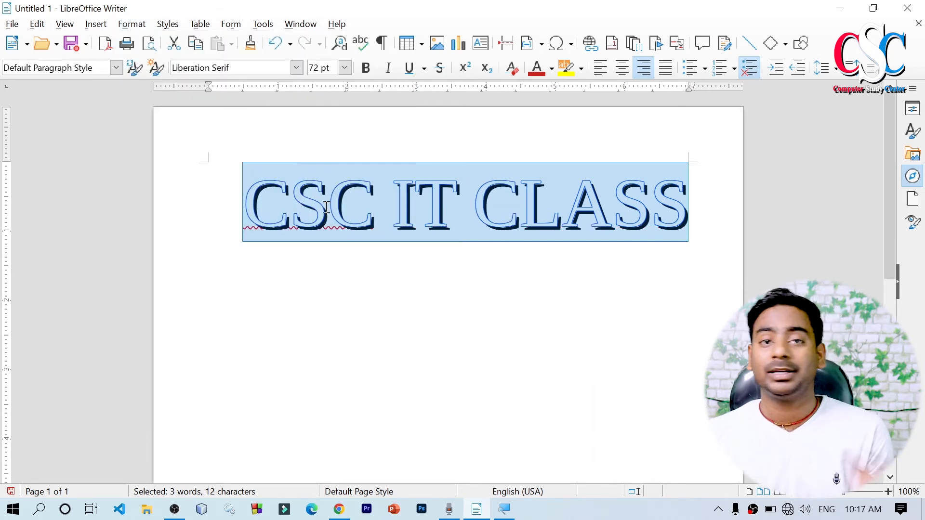
# Apply tOGGLE cASE to the selected "CSC IT CLASS" line.
pyautogui.click(131, 24)
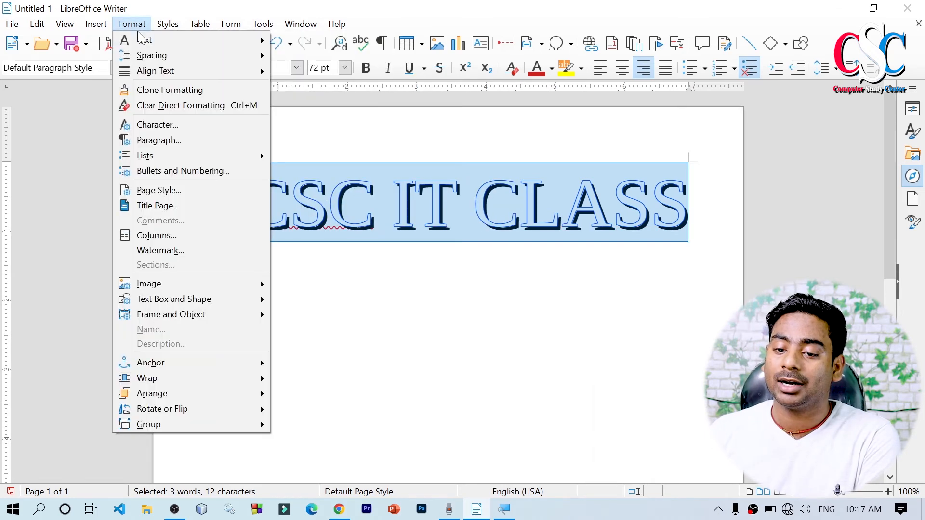
pyautogui.moveTo(142, 40)
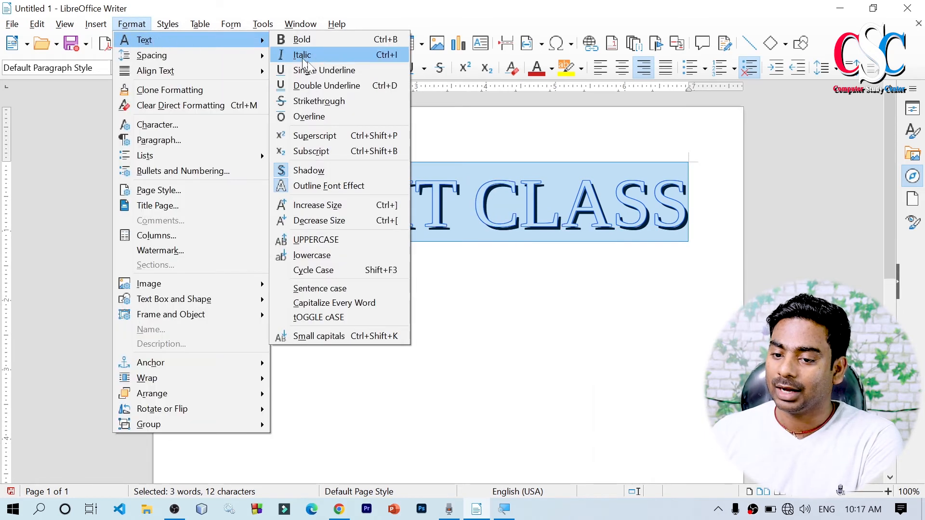
pyautogui.click(339, 314)
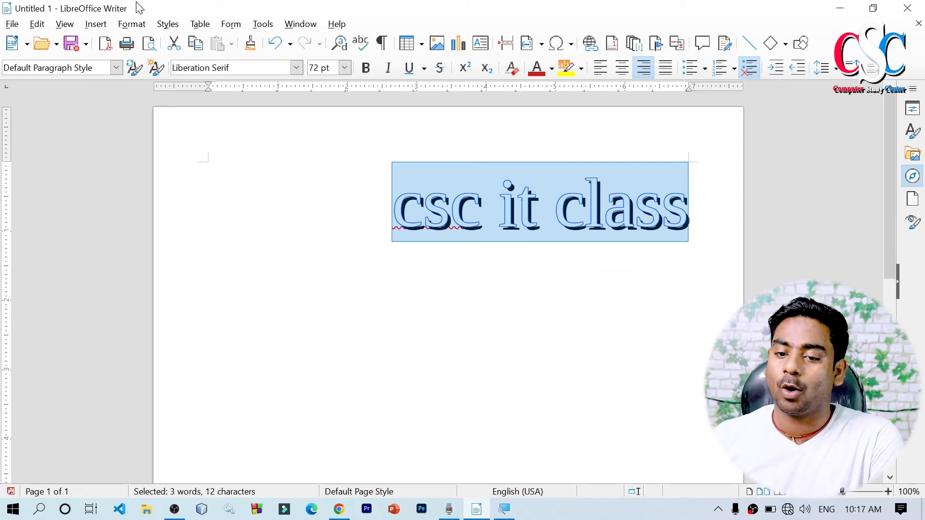
# Run Cycle Case once on the selected lowercase line.
pyautogui.click(131, 24)
pyautogui.moveTo(140, 39)
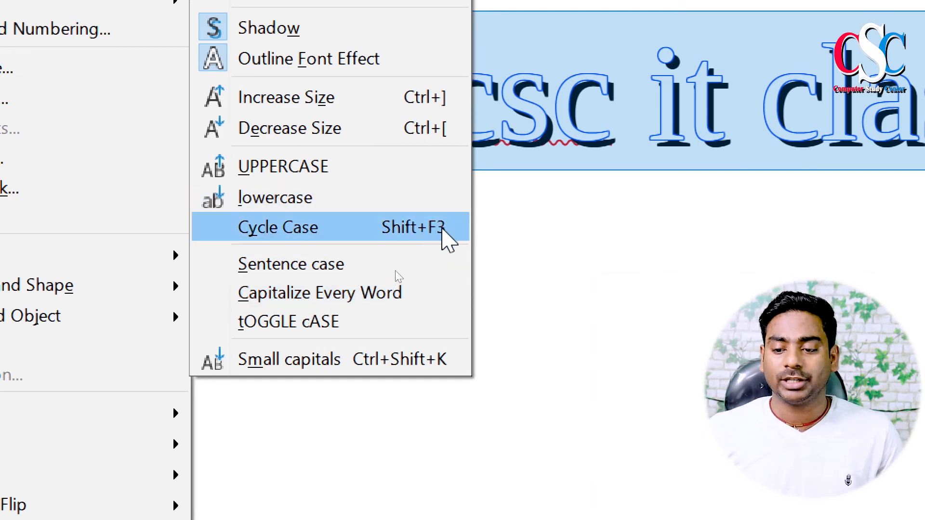
pyautogui.click(438, 228)
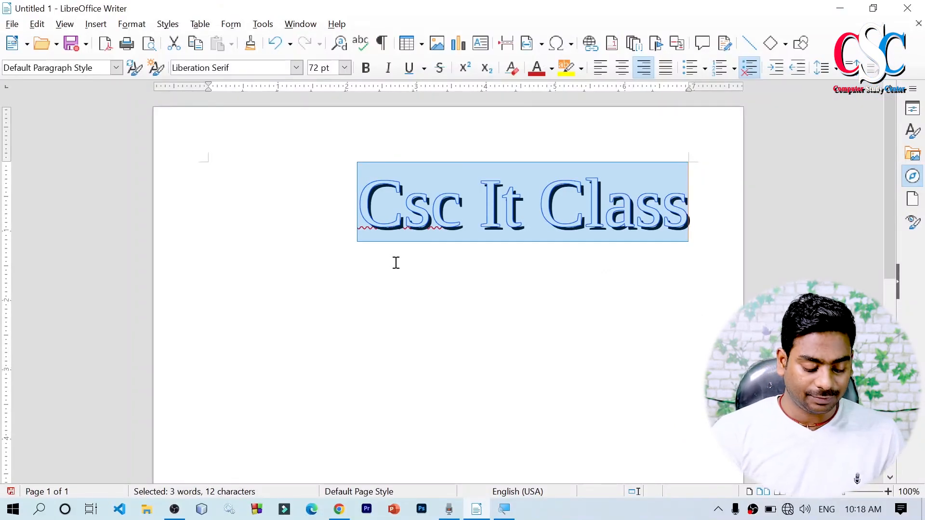
# Repeat Cycle Case on the selected line through all its case variants, stopping at the sentence-case form "Csc it class".
pyautogui.hotkey('shift', 'F3')
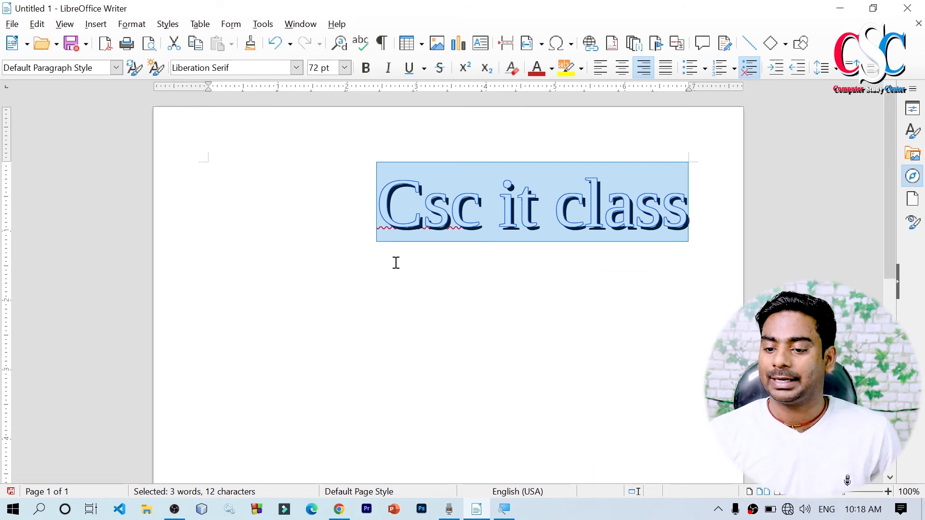
pyautogui.hotkey('shift', 'F3')
pyautogui.hotkey('shift', 'F3')
pyautogui.hotkey('shift', 'F3')
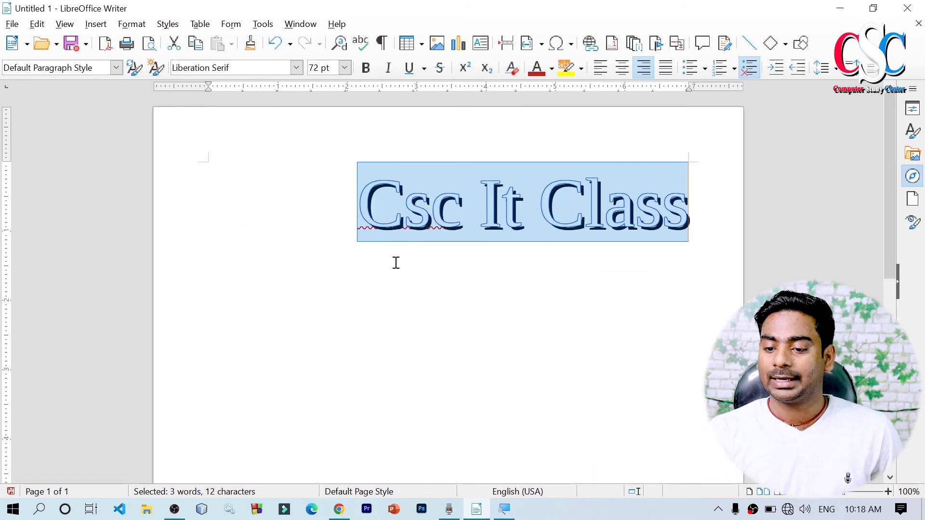
pyautogui.hotkey('shift', 'F3')
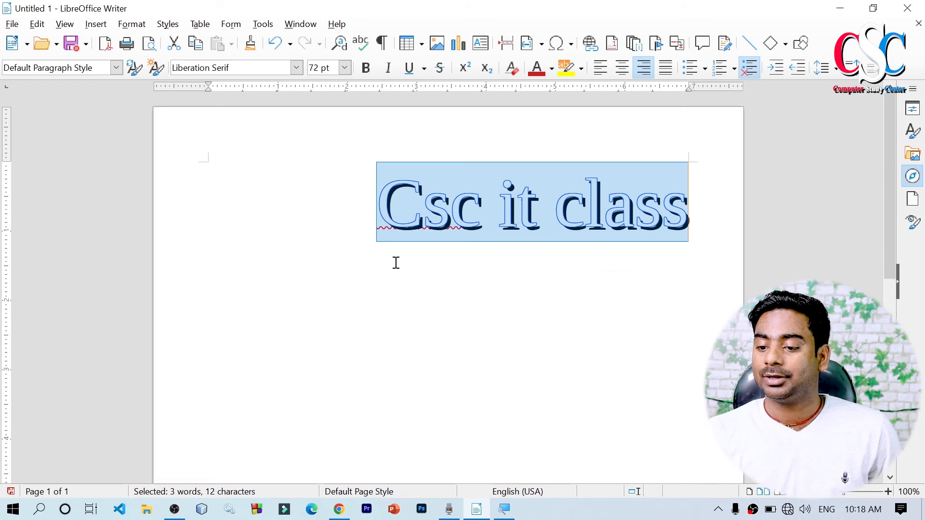
pyautogui.hotkey('shift', 'F3')
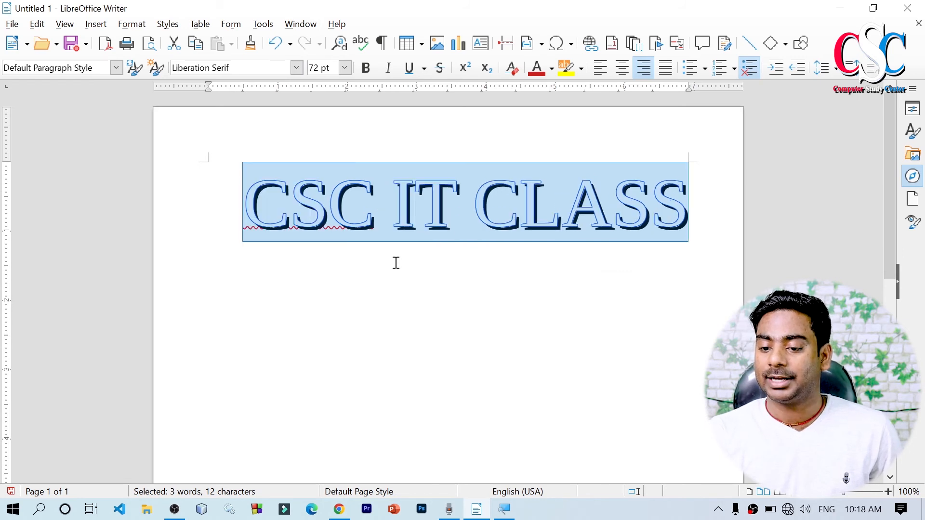
pyautogui.hotkey('shift', 'F3')
pyautogui.hotkey('shift', 'F3')
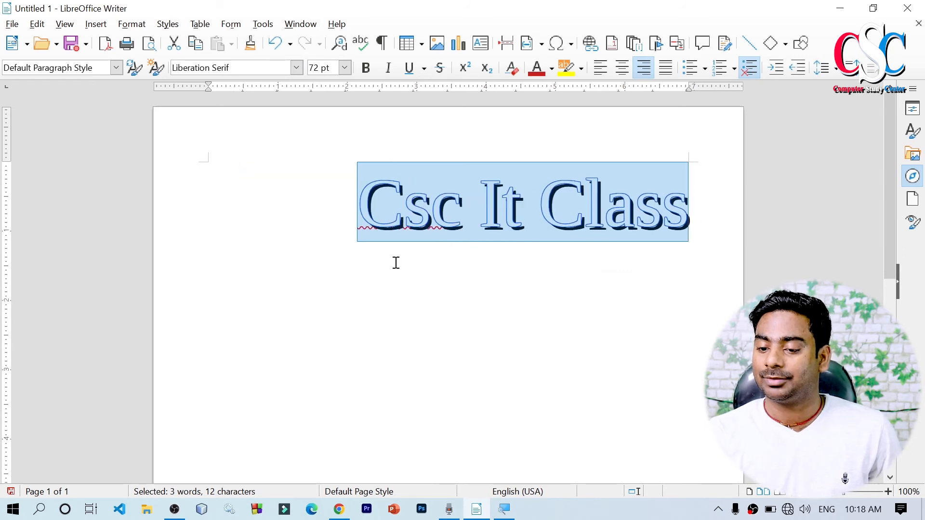
pyautogui.hotkey('shift', 'F3')
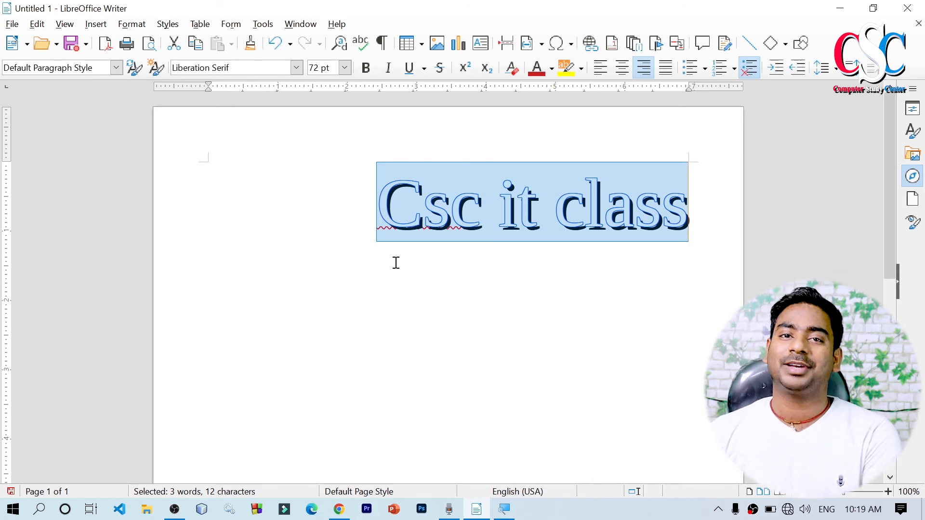
pyautogui.click(131, 24)
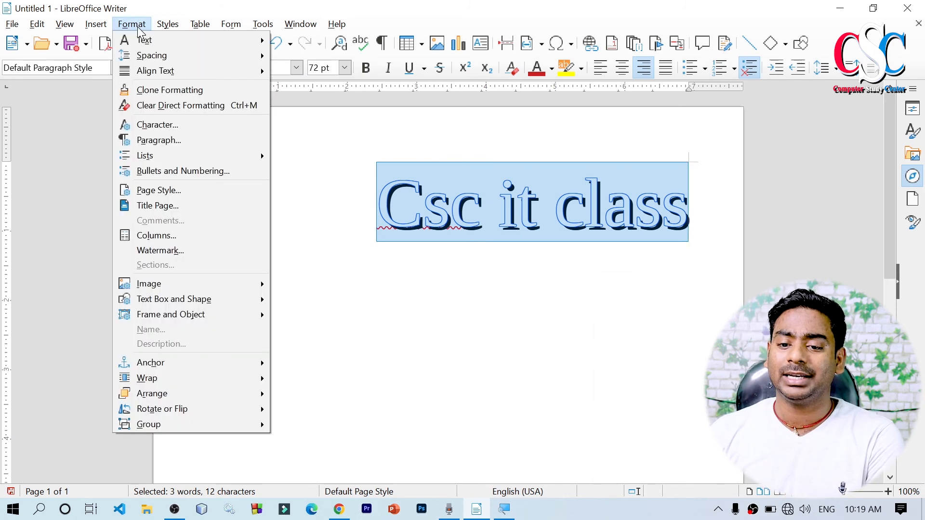
pyautogui.moveTo(142, 39)
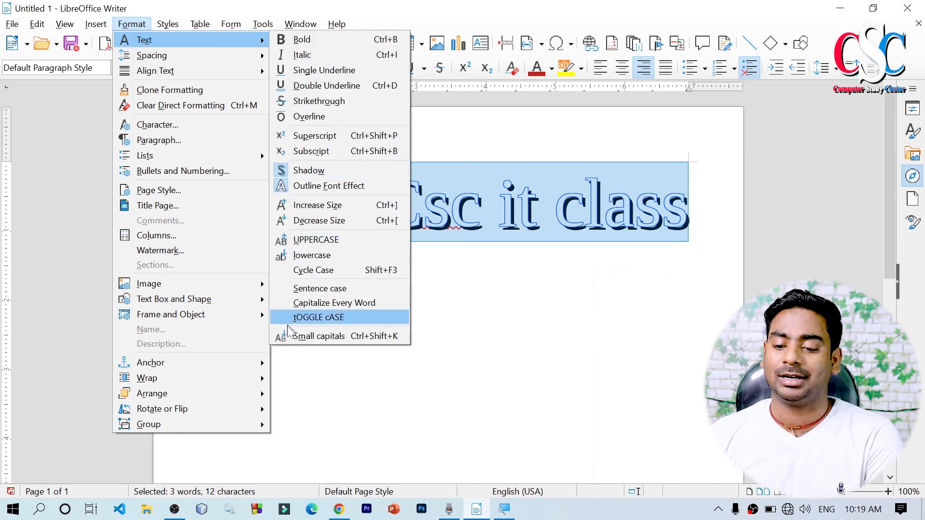
pyautogui.click(289, 367)
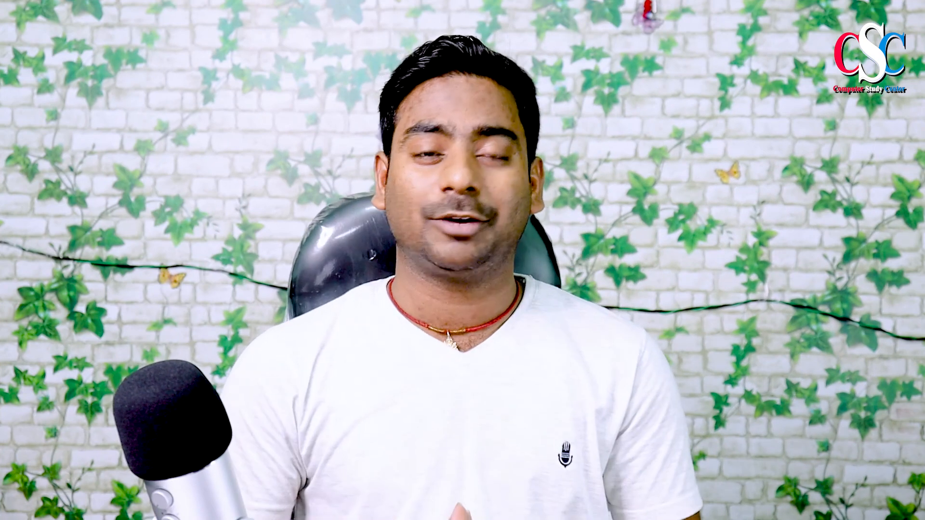